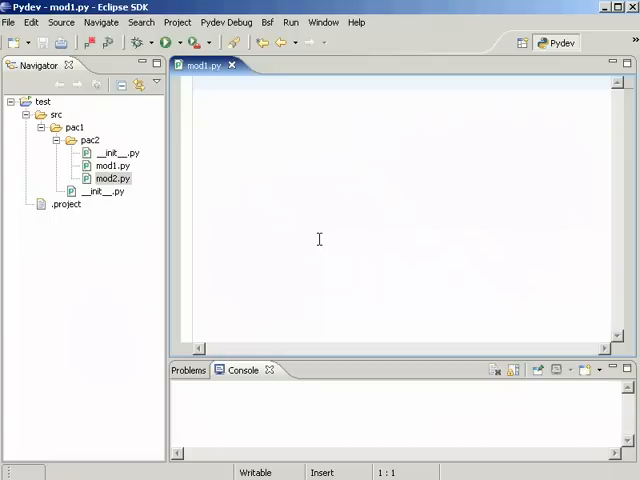
text(c)
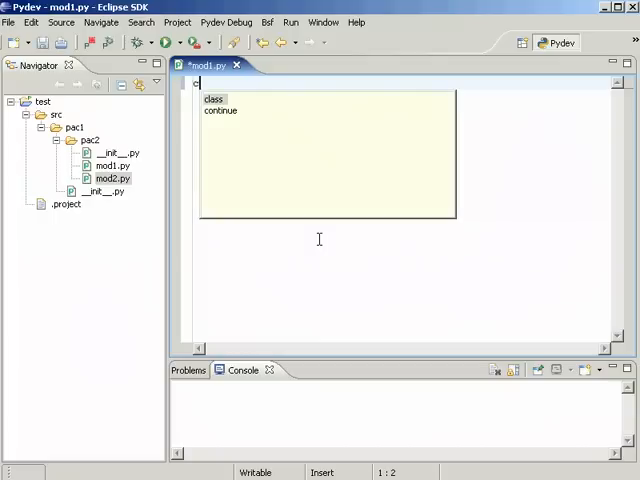
- Browse the class and continue keyword suggestions twice, dismissing them without inserting anything
click(221, 99)
click(224, 112)
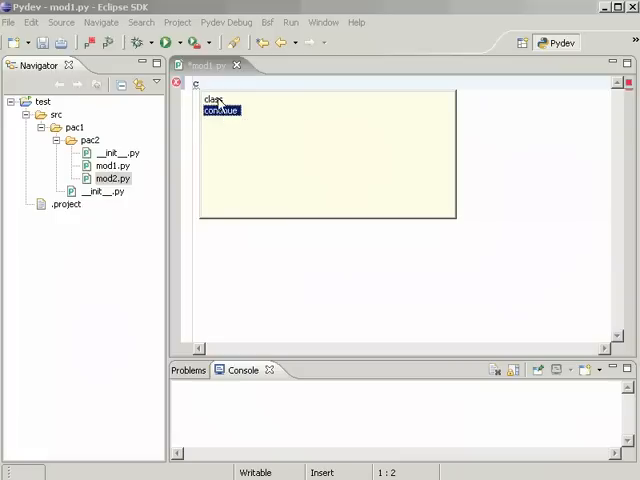
key(Escape)
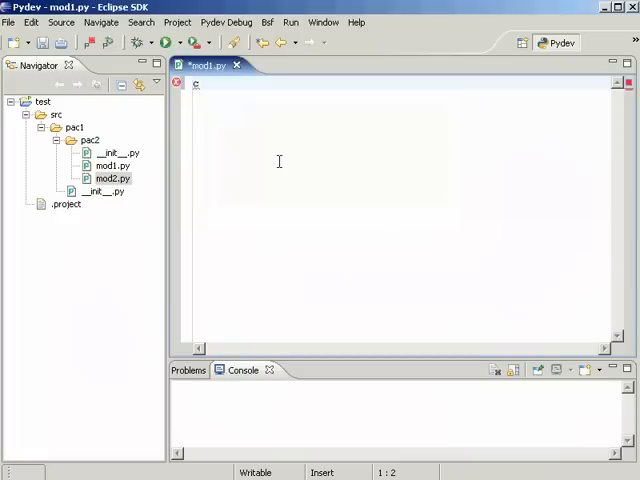
key(ctrl+space)
click(224, 110)
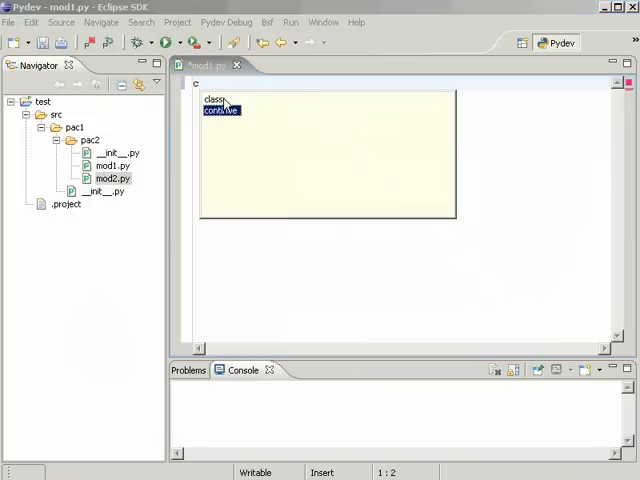
key(Escape)
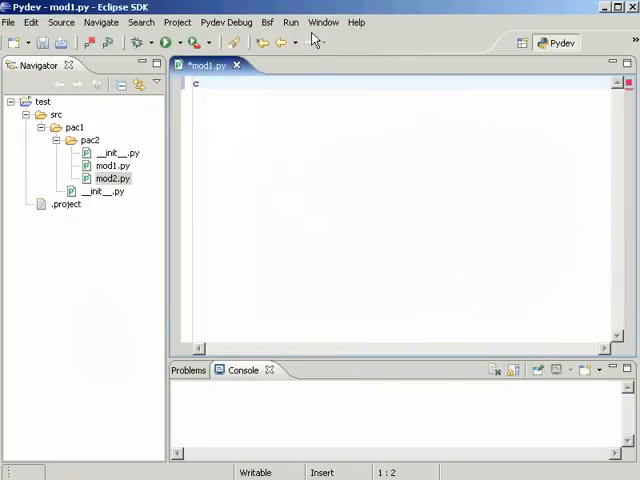
- Review the PyDev Code Completion token list in Preferences, then delete the stray c from mod1.py
click(323, 22)
click(340, 203)
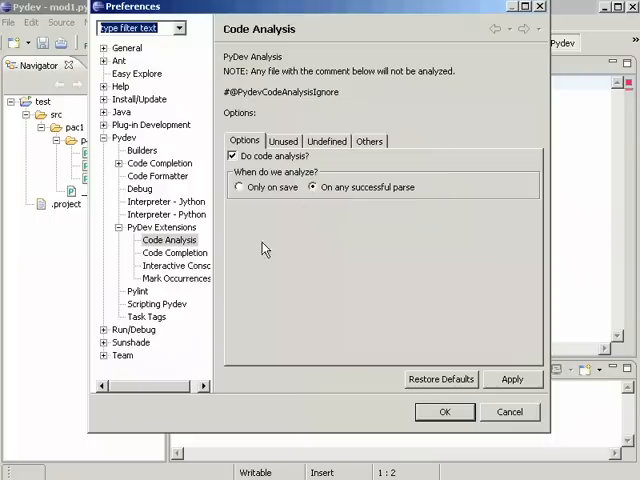
click(174, 253)
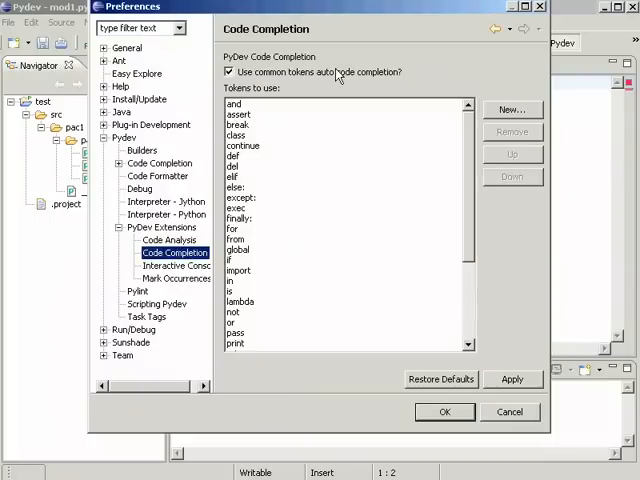
mouse_move(466, 125)
mouse_down()
mouse_move(466, 205)
mouse_move(466, 110)
mouse_up()
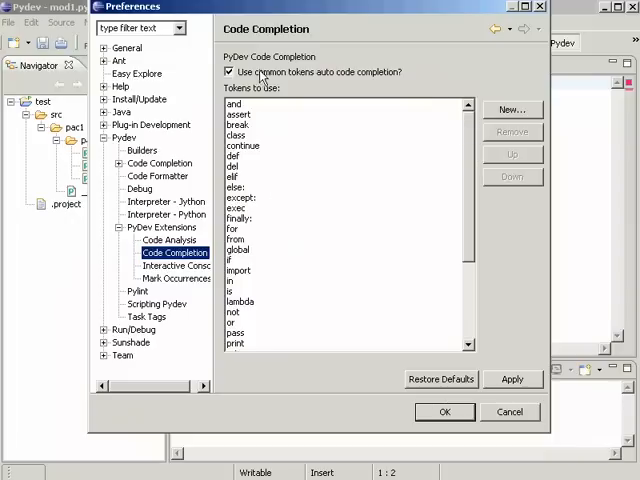
click(445, 412)
key(BackSpace)
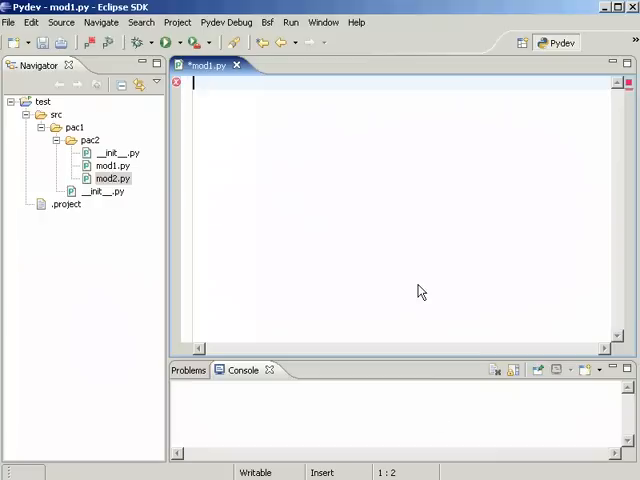
text(c)
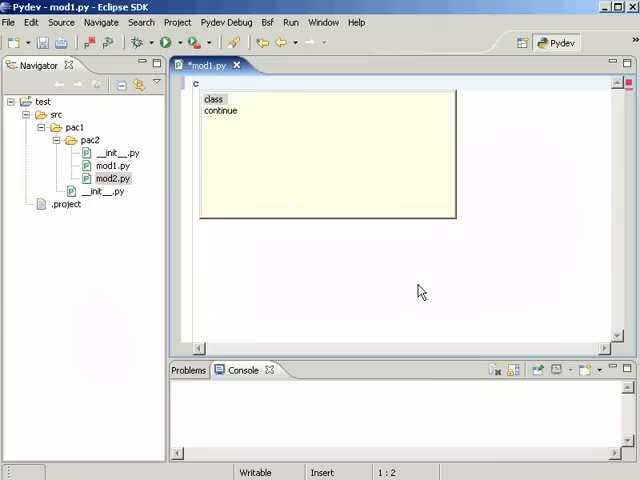
- Accept the class keyword, finish class Foo(object): and move into its indented body
key(Return)
text(Foo)
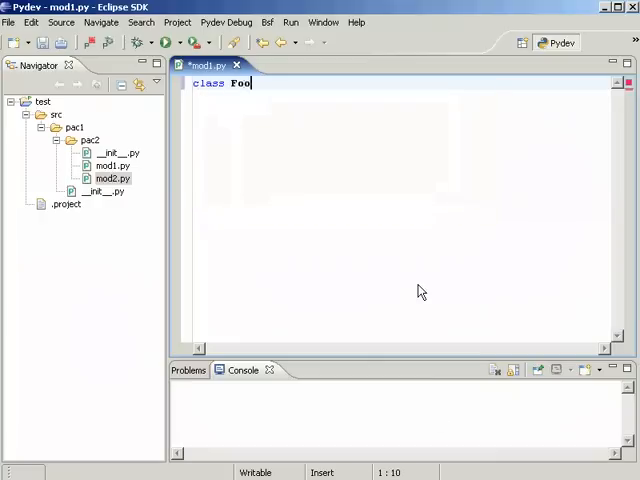
text((ob):)
key(Return)
key(Return)
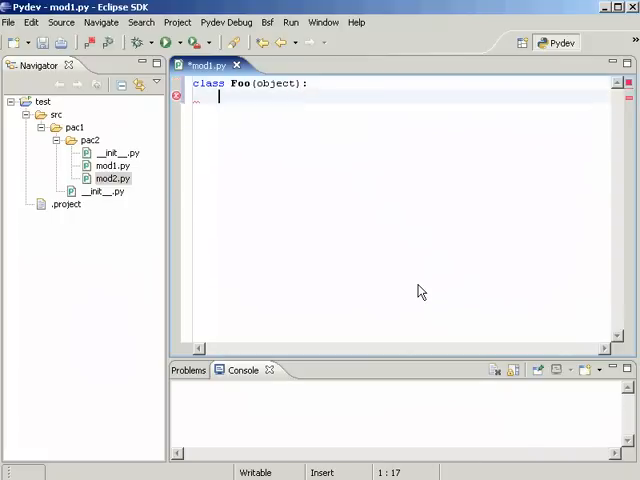
key(Return)
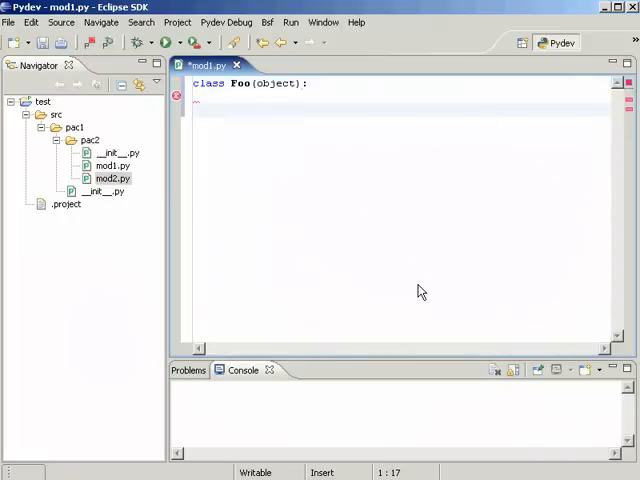
text(ini)
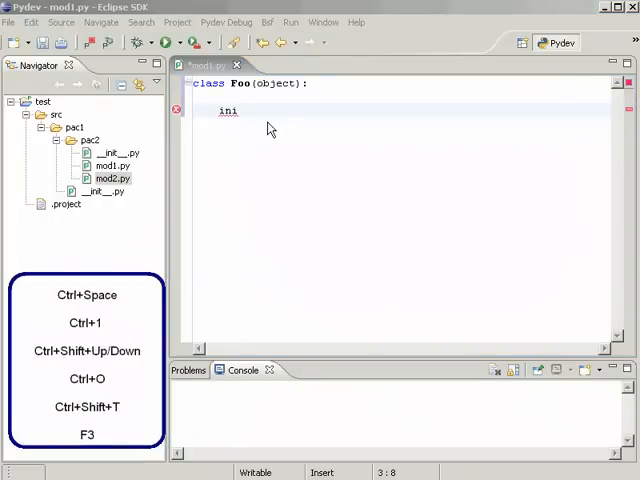
- Insert the inip template as def __init__(self, params1, param2): and move into its body
key(ctrl+space)
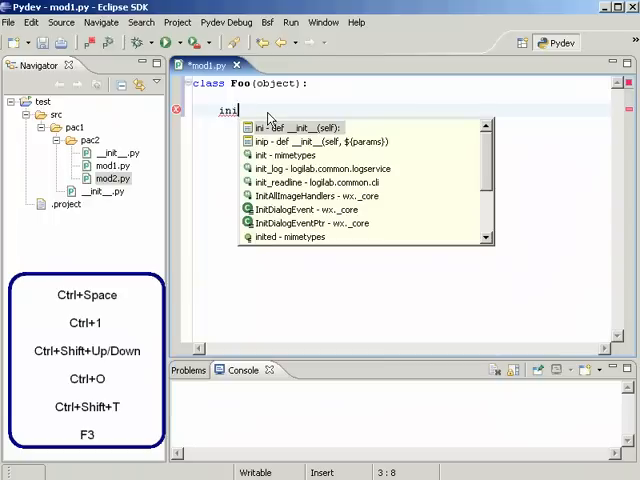
key(Down)
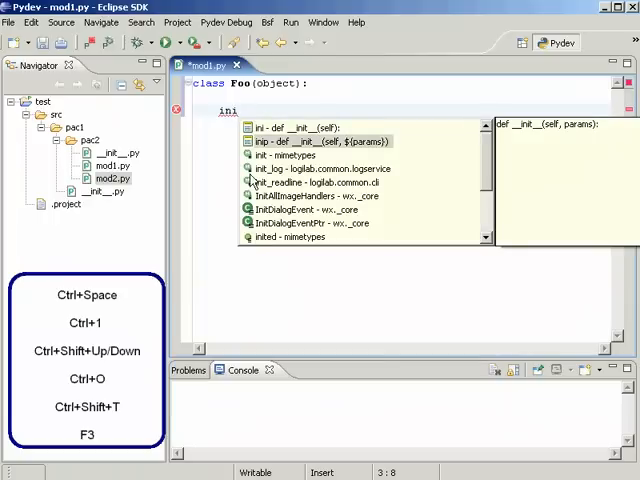
key(Return)
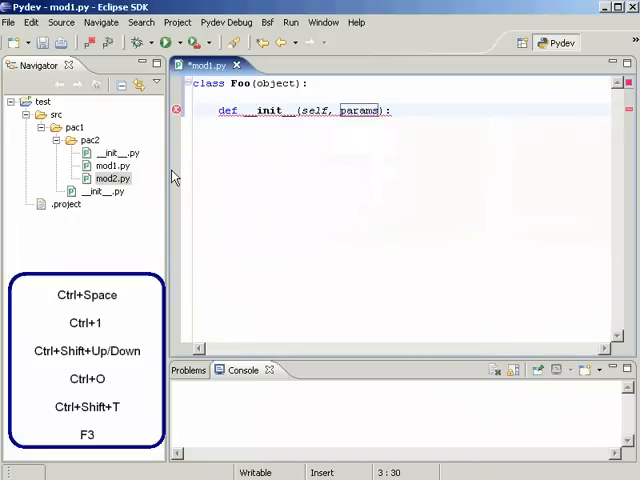
text(1, pro)
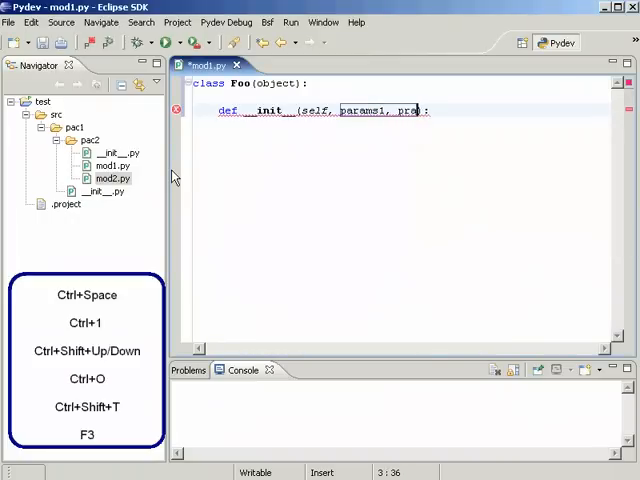
key(BackSpace)
key(BackSpace)
text(aram2)
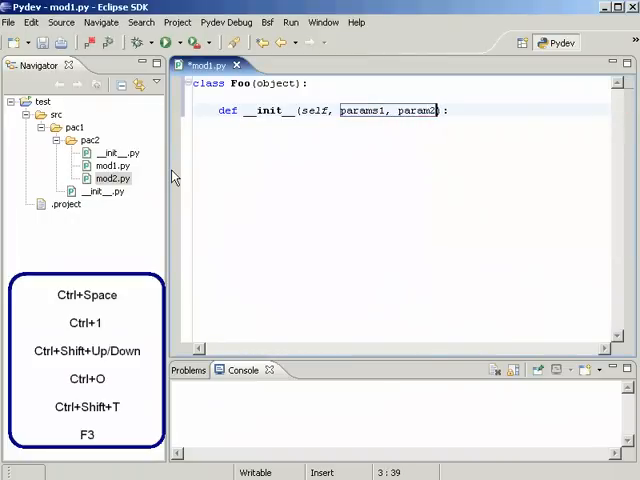
key(Return)
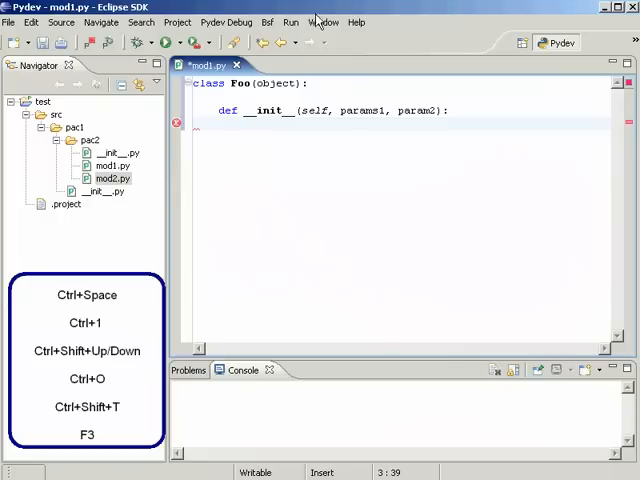
click(322, 22)
click(350, 202)
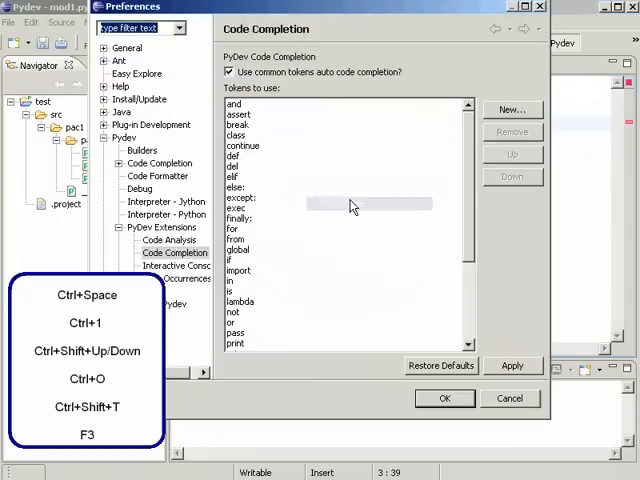
drag(240, 8, 314, 14)
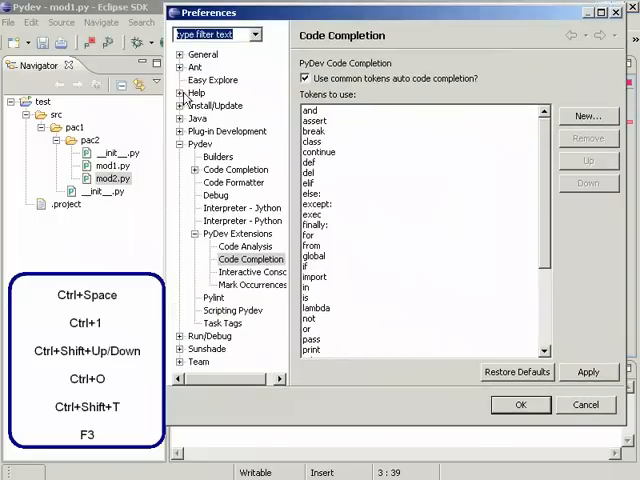
click(195, 169)
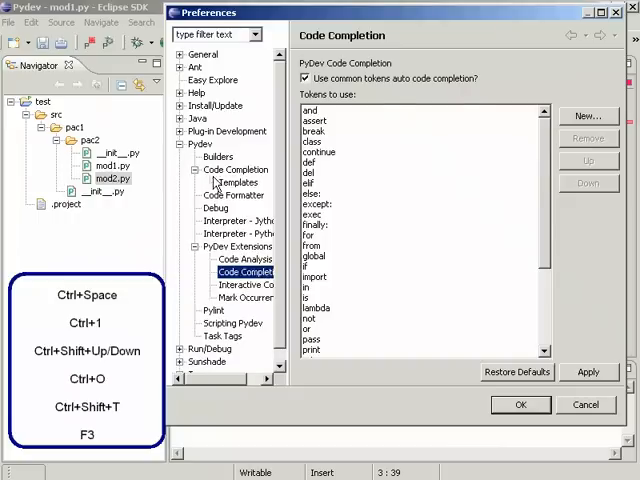
click(235, 182)
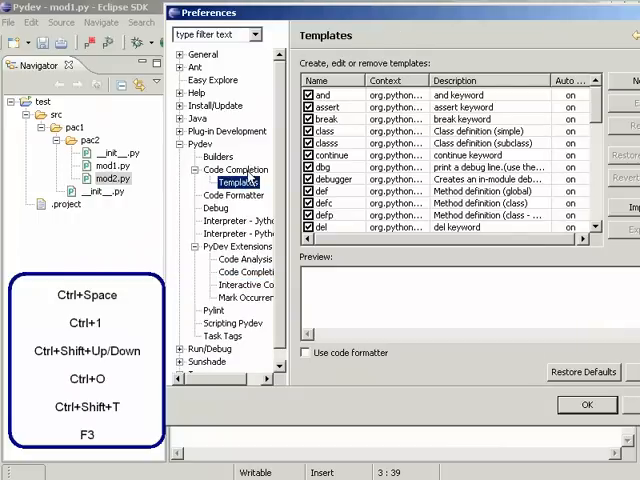
drag(597, 110, 610, 232)
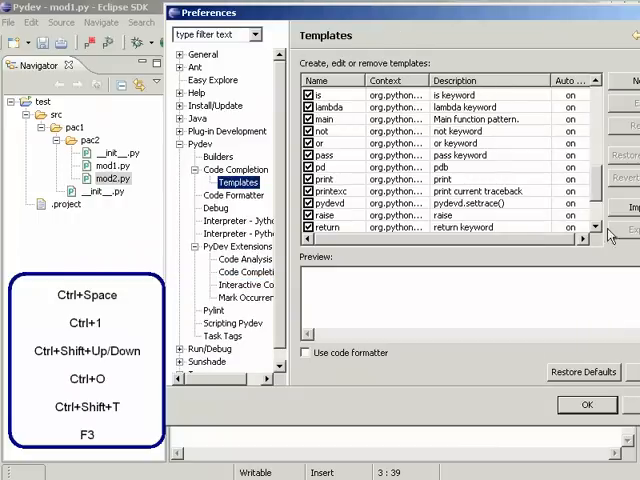
click(587, 405)
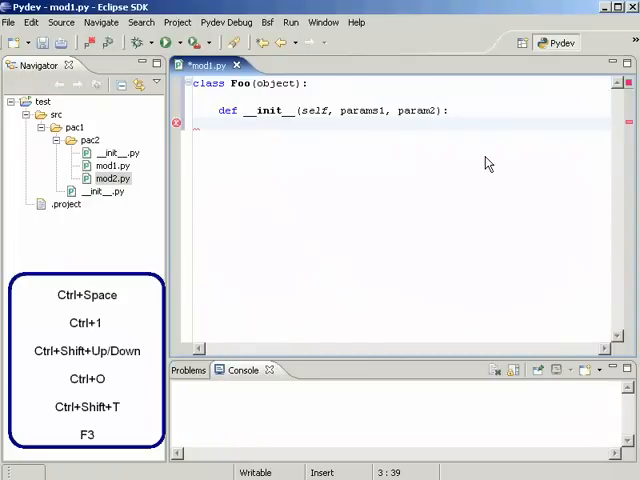
text(s)
- Complete self and its attribute to write the self.foo = 10 line in __init__
key(Return)
text(.)
key(ctrl+space)
key(Down)
key(Down)
key(Down)
key(Down)
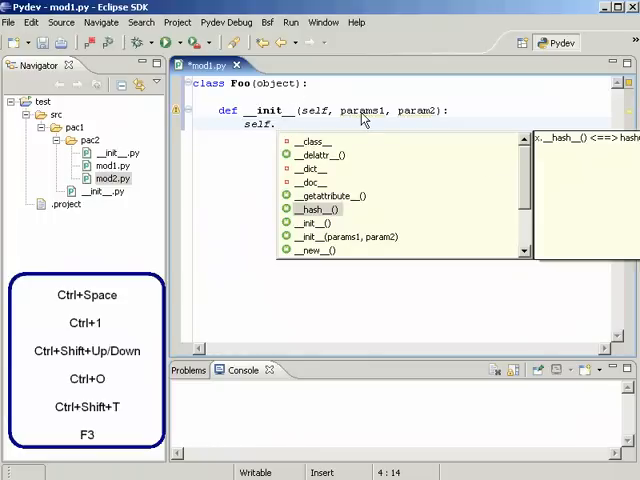
text(foo)
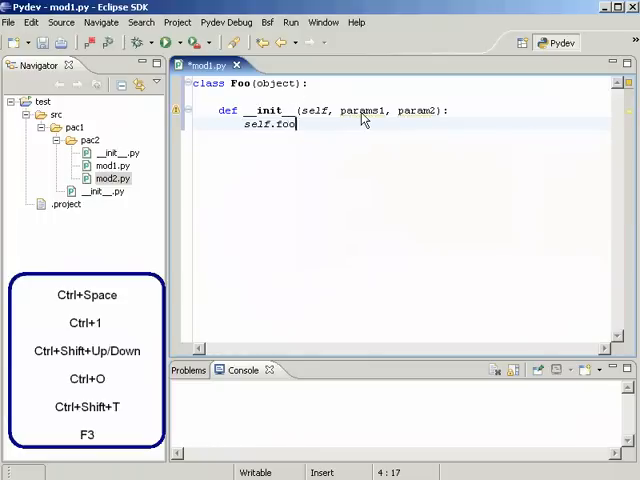
text( = 10)
key(Return)
text(self.)
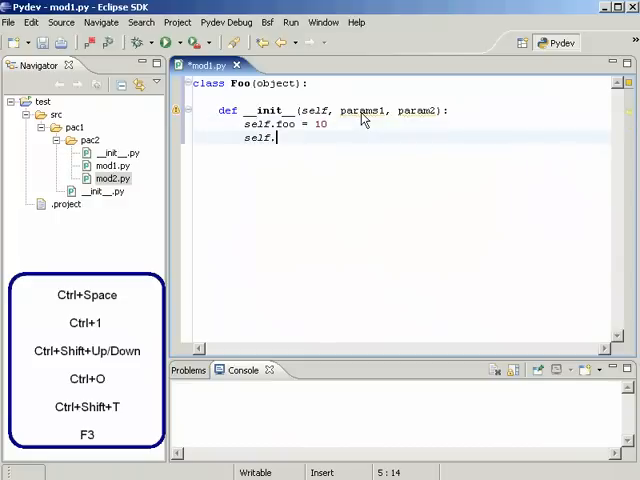
text(f)
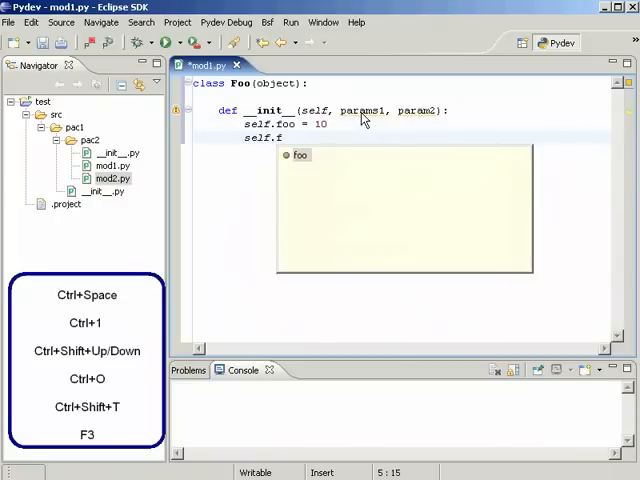
- Build print self.foo by completing foo and print, then start a new line below
key(Return)
key(Home)
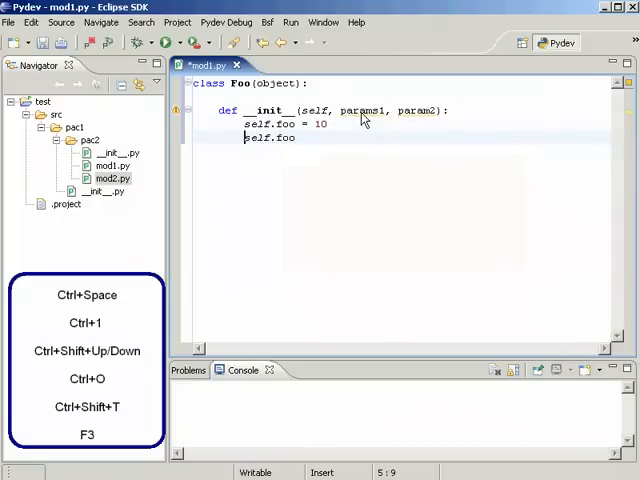
text(pri)
key(ctrl+space)
key(Return)
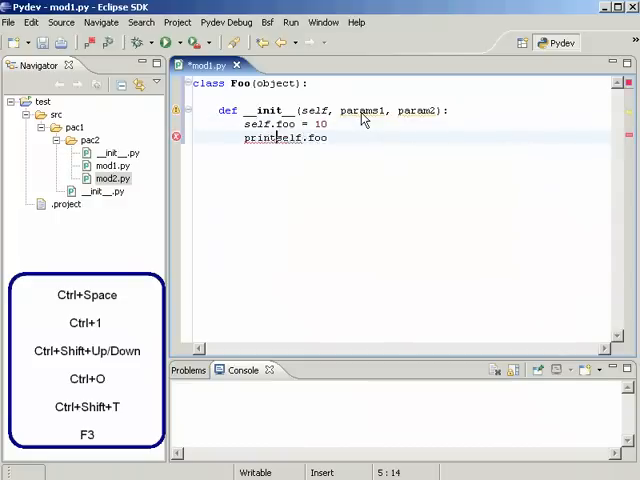
key(End)
key(Return)
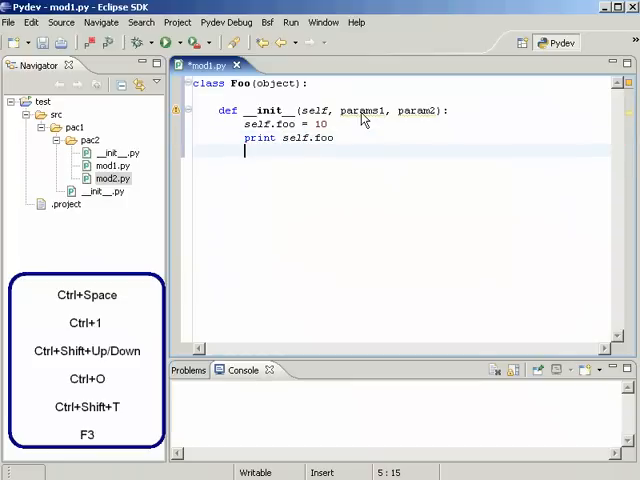
- Compose a raise RuntimeError line using the RuntimeError and raise completions
key(ctrl+space)
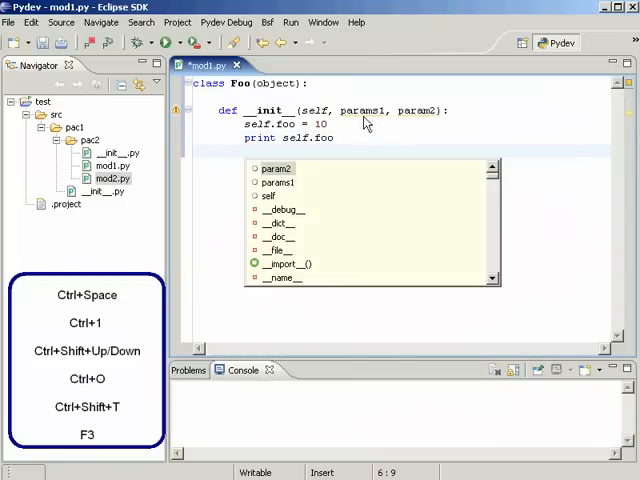
key(Down)
key(Down)
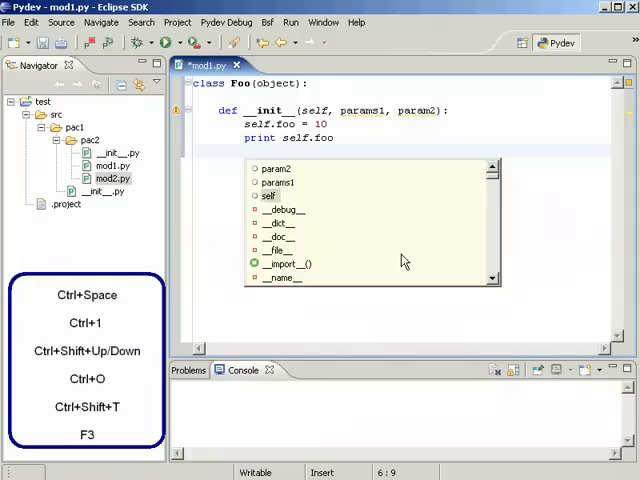
key(Down)
key(Down)
key(Down)
key(Down)
key(Down)
key(Down)
key(Down)
key(Down)
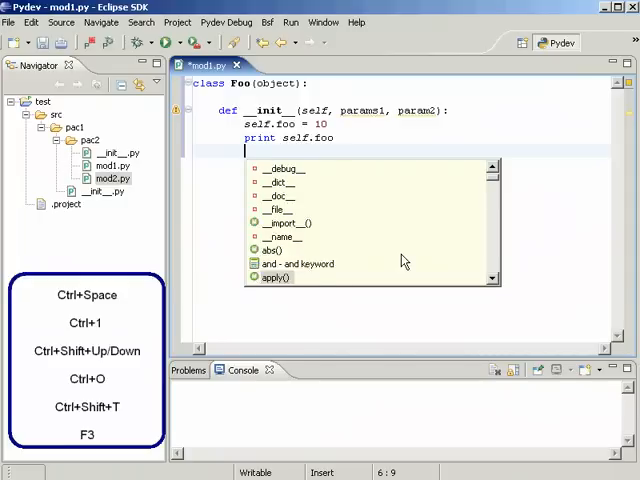
key(Down)
text(ru)
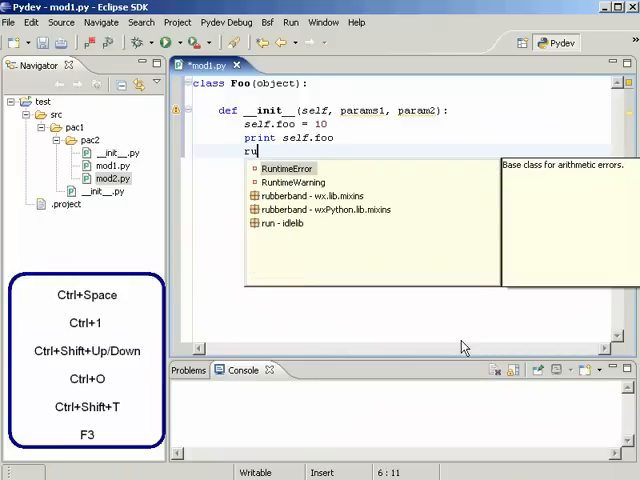
key(Return)
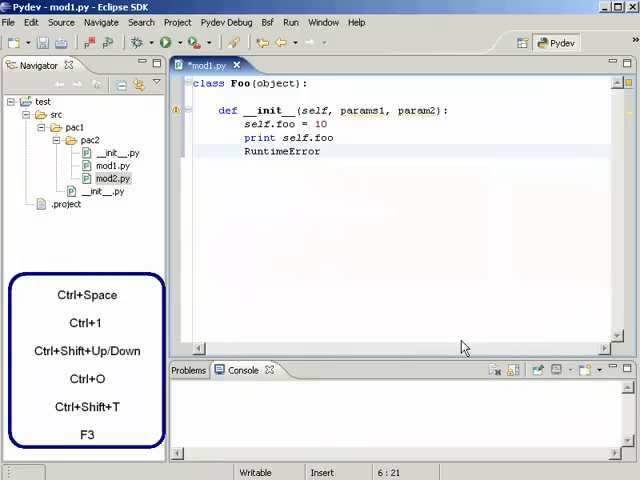
key(Home)
text(ra)
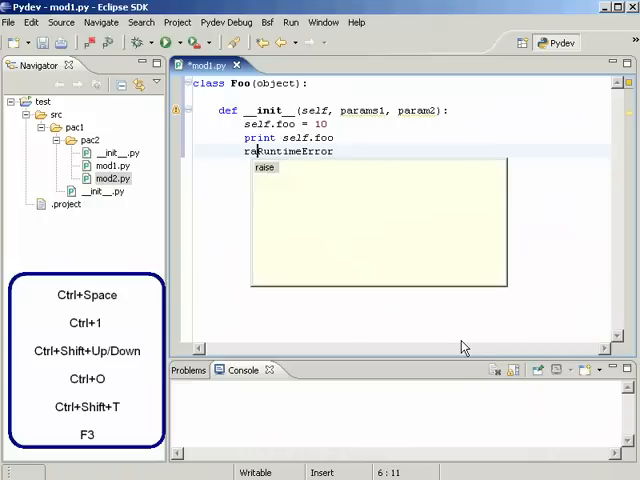
text(ise)
key(Return)
key(BackSpace)
key(BackSpace)
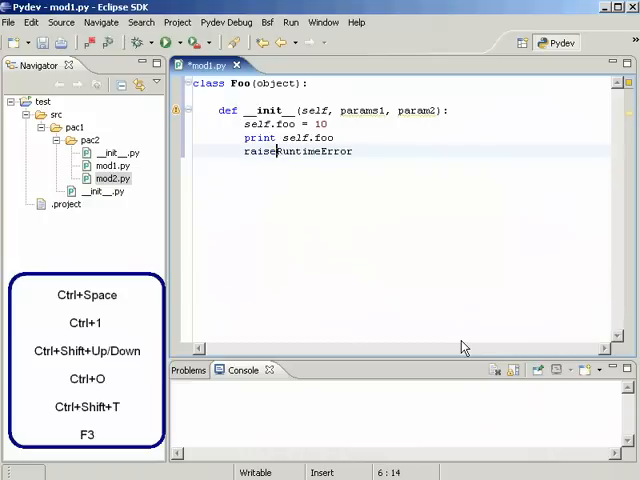
key(End)
key(Return)
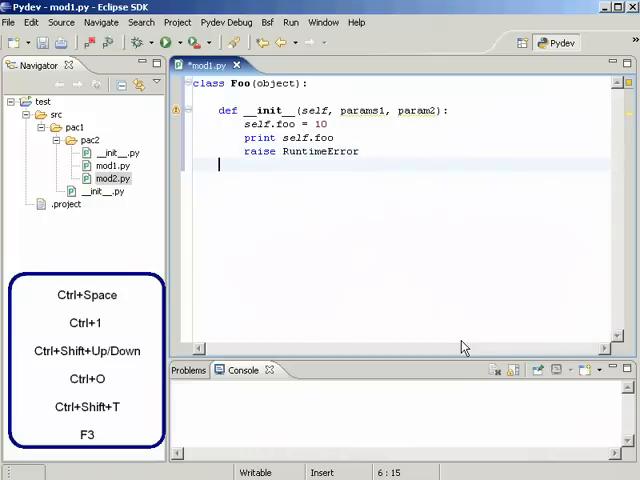
- Undo the raise RuntimeError line and save mod1.py ending with print self.foo
key(ctrl+z)
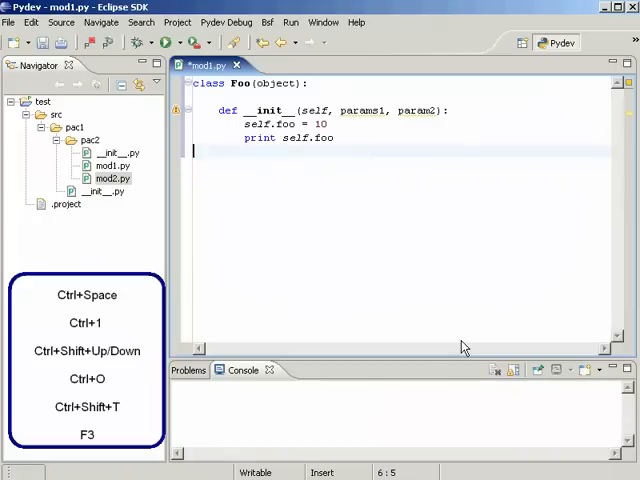
key(ctrl+z)
key(ctrl+s)
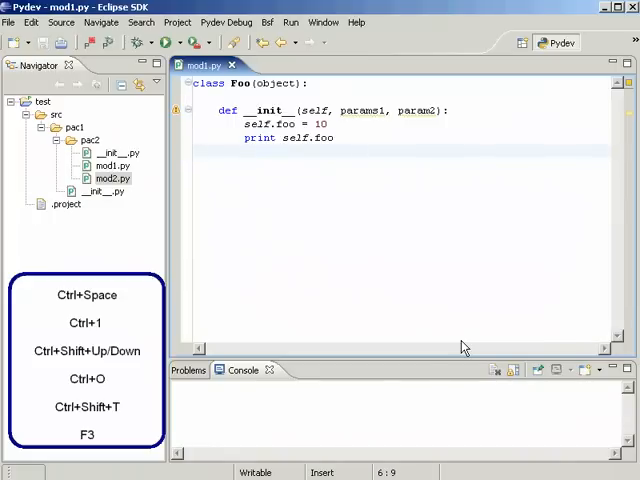
text(xml)
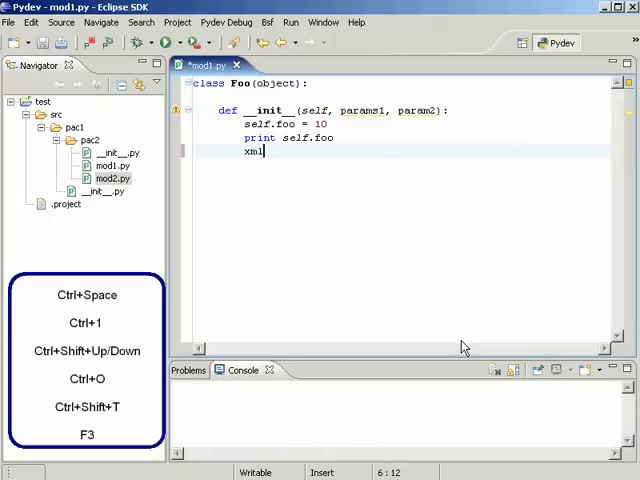
- Complete XMLReader with its auto-generated xml.sax import and highlight both
key(ctrl+space)
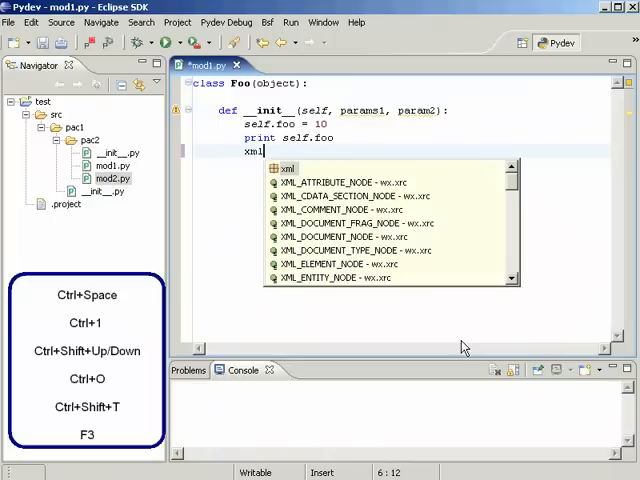
text(r)
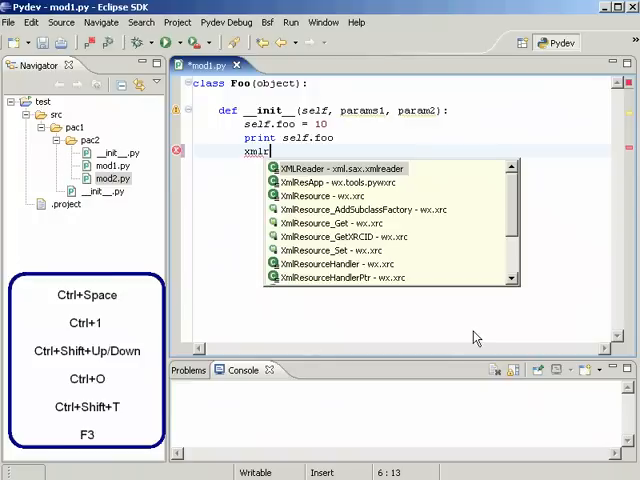
click(310, 170)
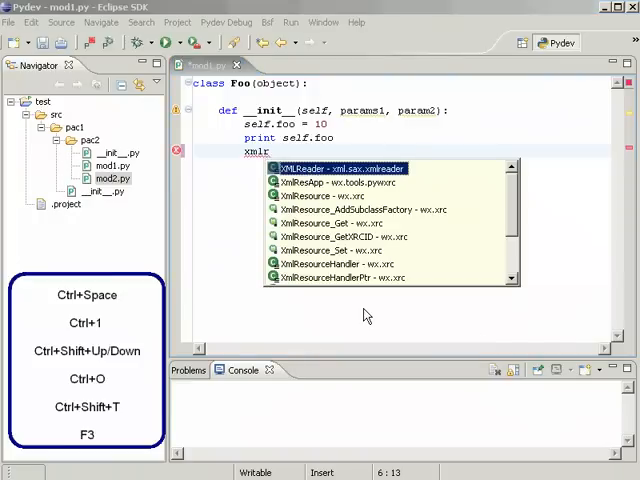
key(Return)
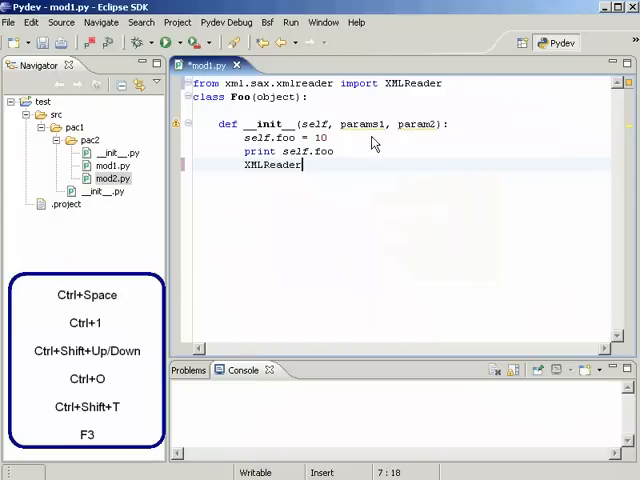
drag(303, 166, 250, 166)
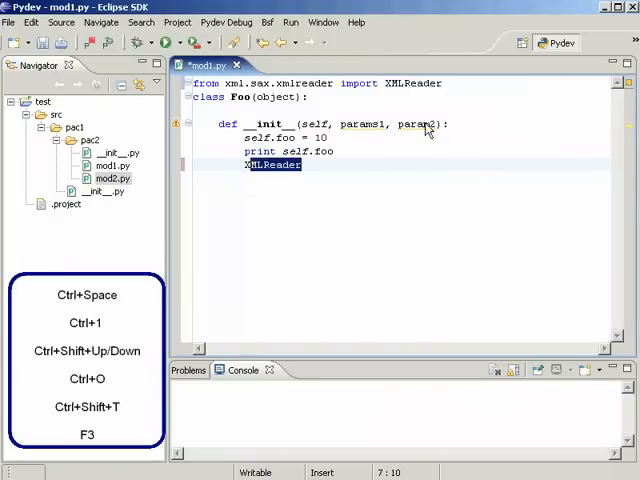
drag(445, 84, 192, 84)
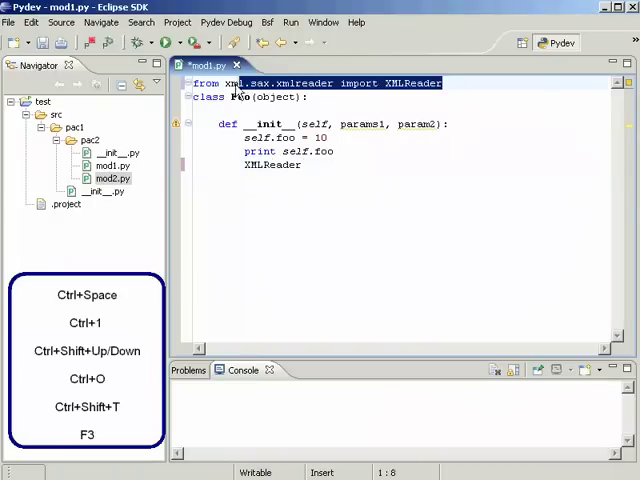
click(427, 188)
key(Return)
text(xml)
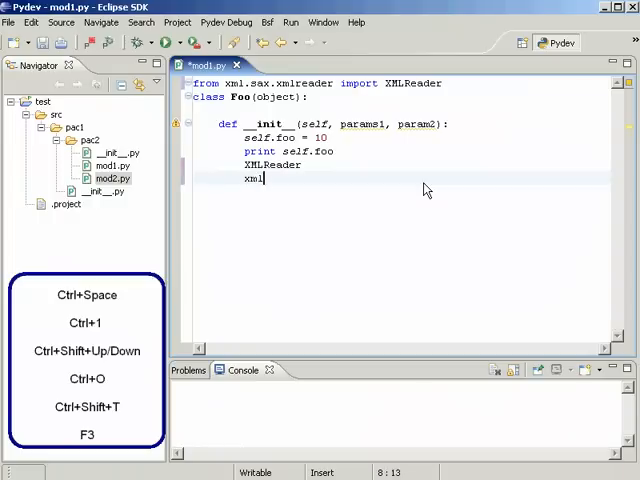
text(re)
- Complete xmlreader.XMLReader, adding the xmlreader import from xml.sax
key(ctrl+space)
key(Up)
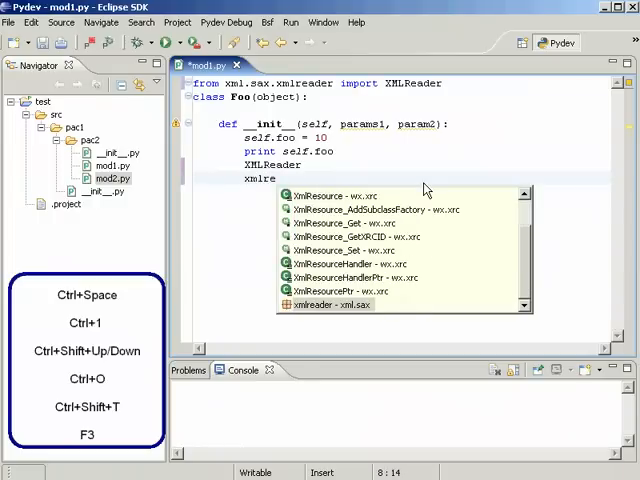
double_click(371, 304)
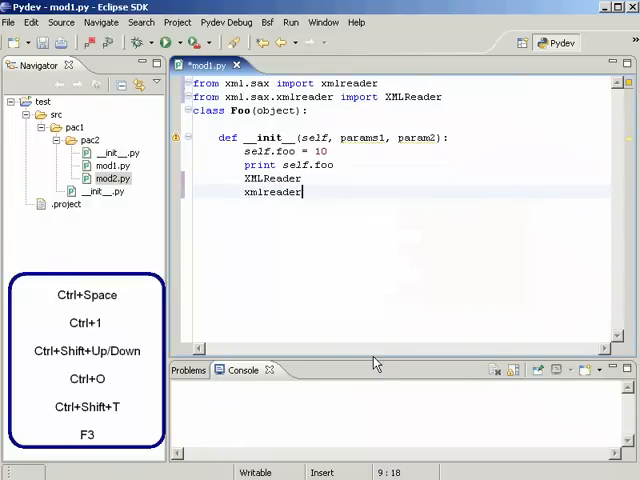
text(.)
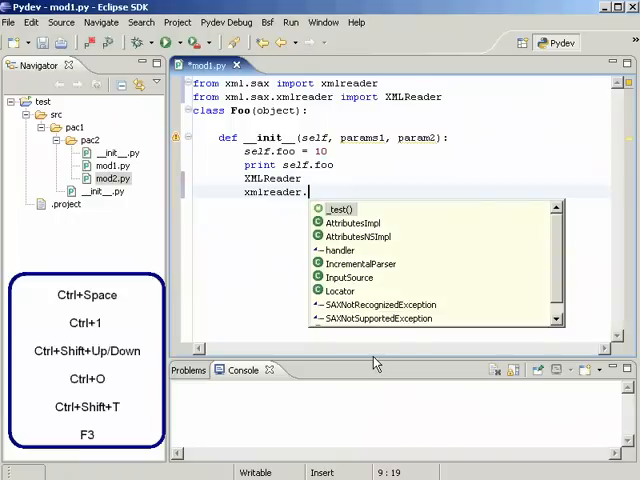
text(xm)
key(Return)
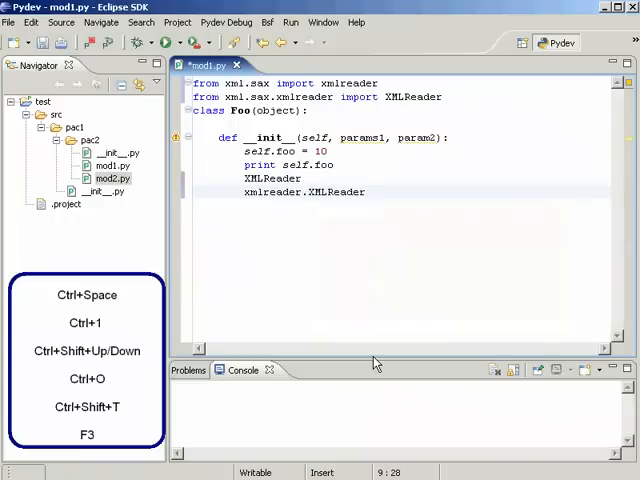
key(Return)
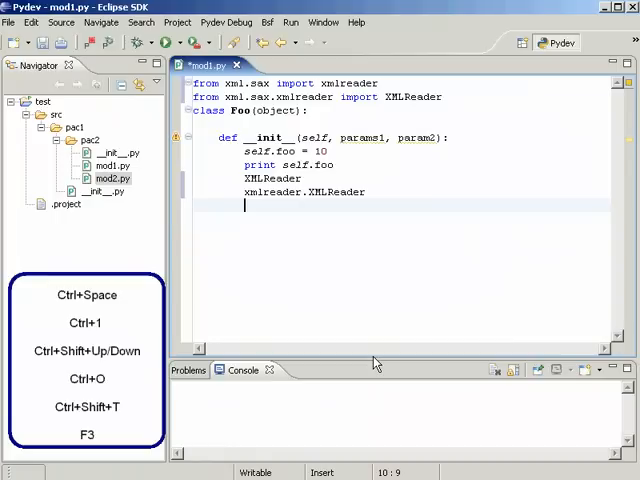
- Delete the two generated xml.sax import lines at the top of mod1.py
key(ctrl+Home)
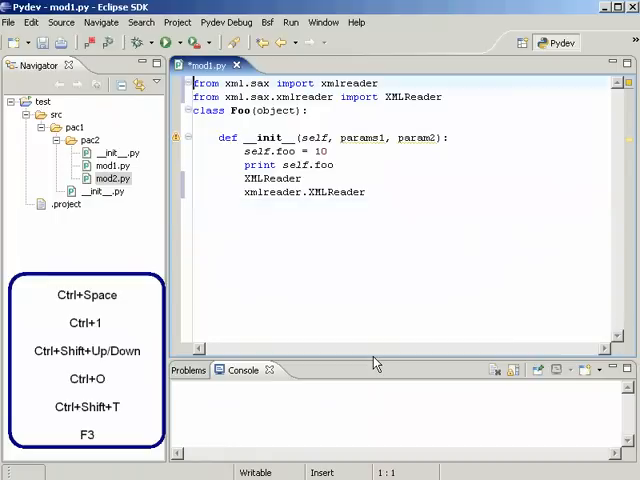
key(shift+Down)
key(shift+Down)
key(Delete)
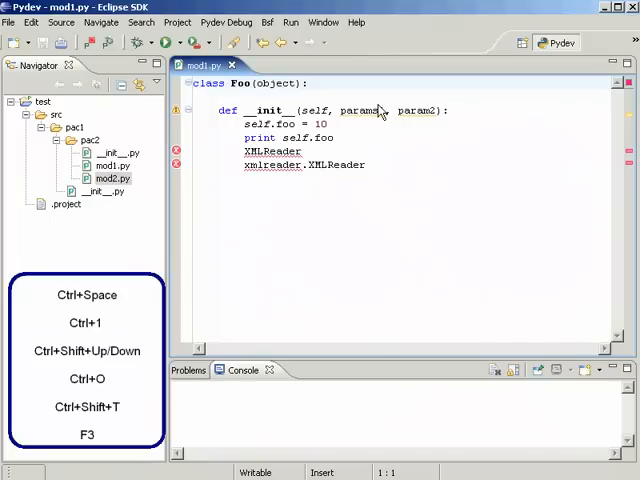
- Add a foo = 10 line after print self.foo and move to the end of XMLReader
click(367, 140)
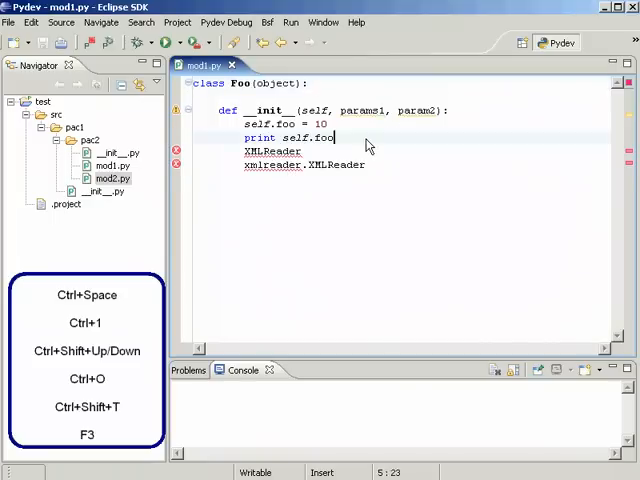
key(Return)
text(foo = 10)
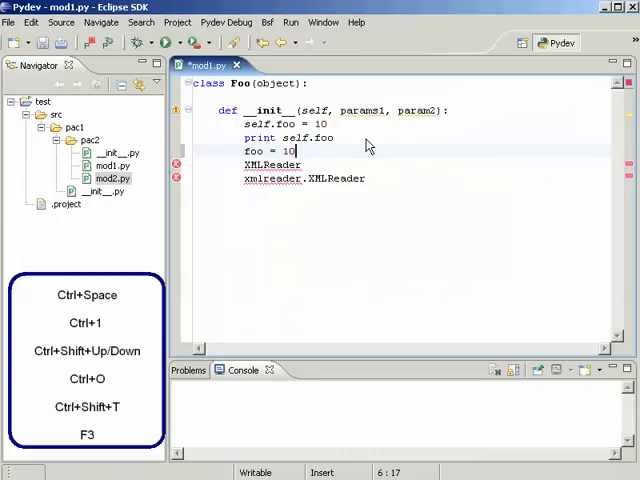
text(s)
key(BackSpace)
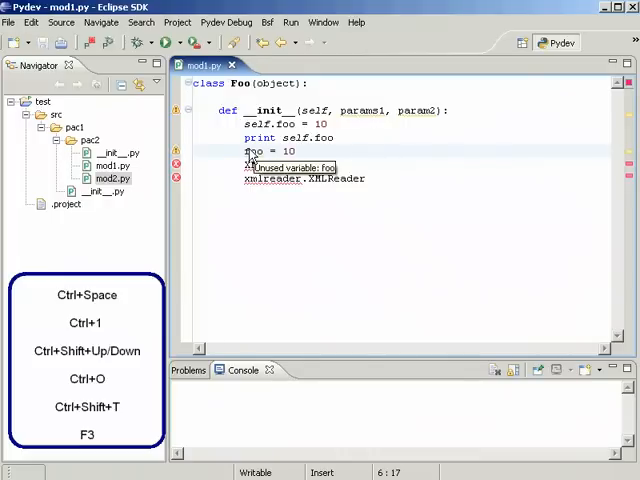
key(Down)
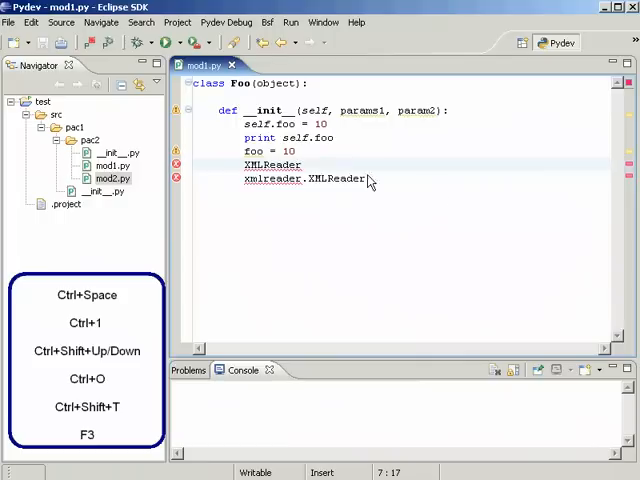
mouse_move(270, 165)
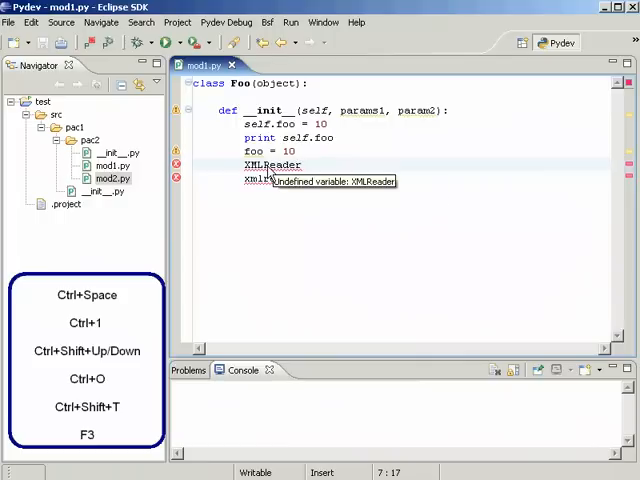
key(Right)
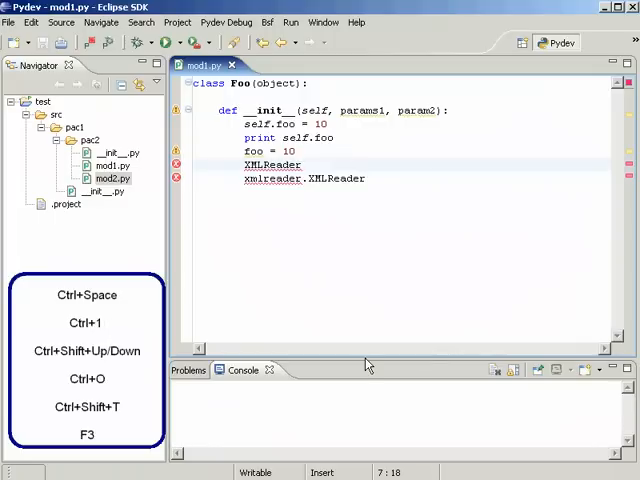
- Quick-fix XMLReader and xmlreader to restore both xml.sax imports at the top
key(ctrl+1)
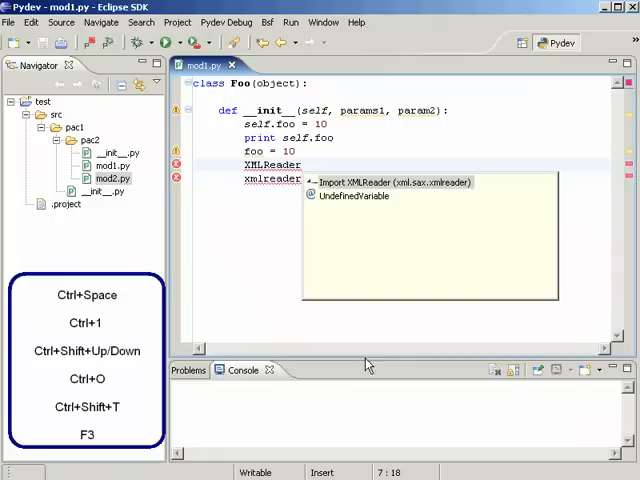
click(400, 182)
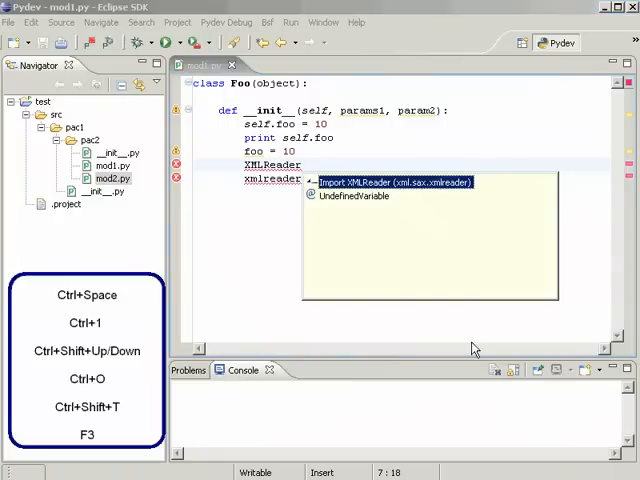
key(Return)
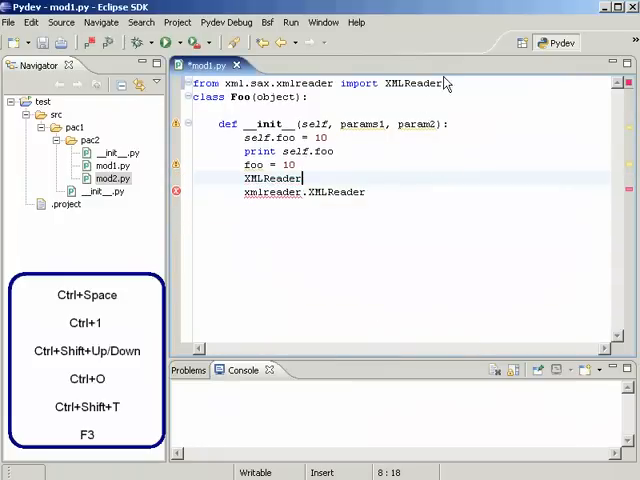
click(440, 83)
drag(440, 83, 193, 84)
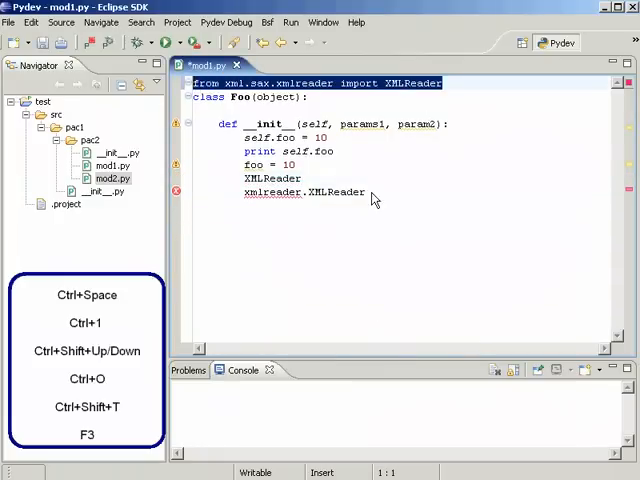
click(375, 193)
key(ctrl+1)
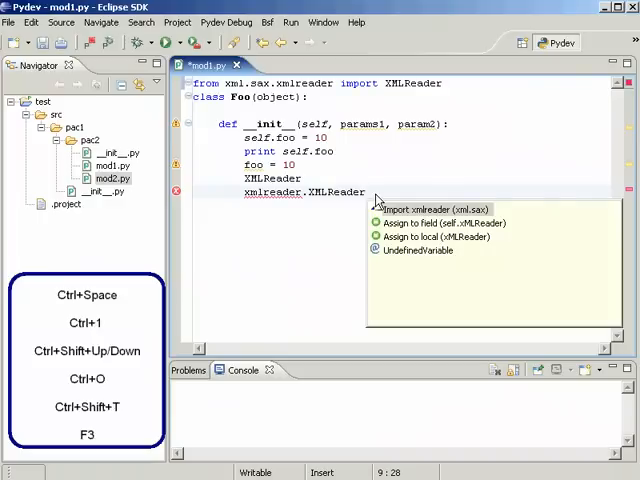
key(Return)
key(Up)
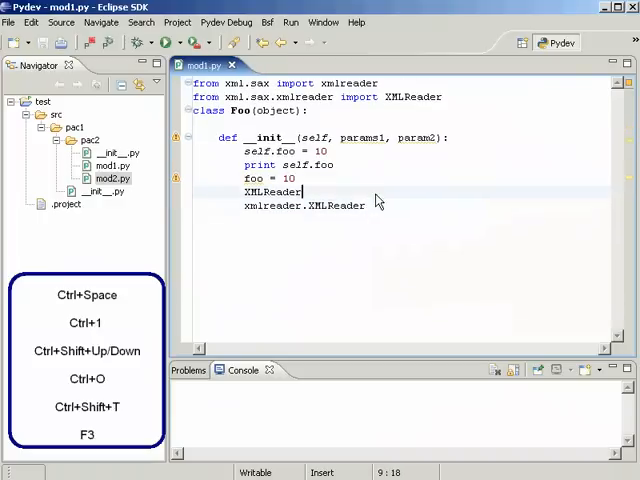
key(Up)
key(ctrl+1)
key(Return)
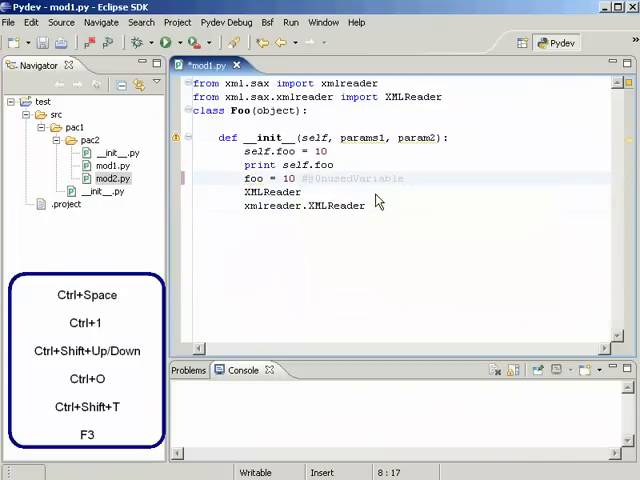
key(ctrl+s)
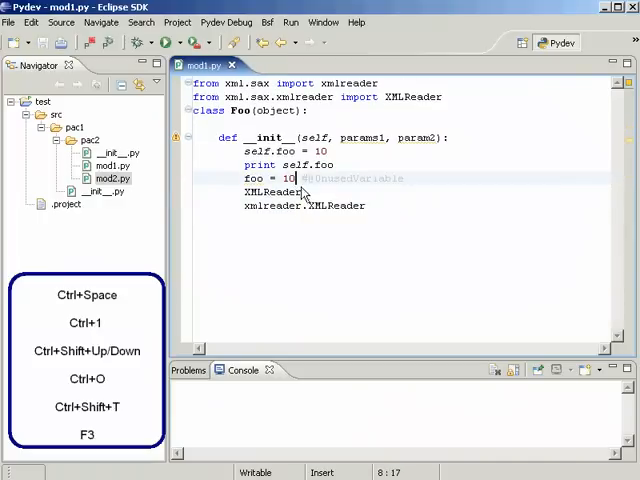
drag(303, 180, 417, 188)
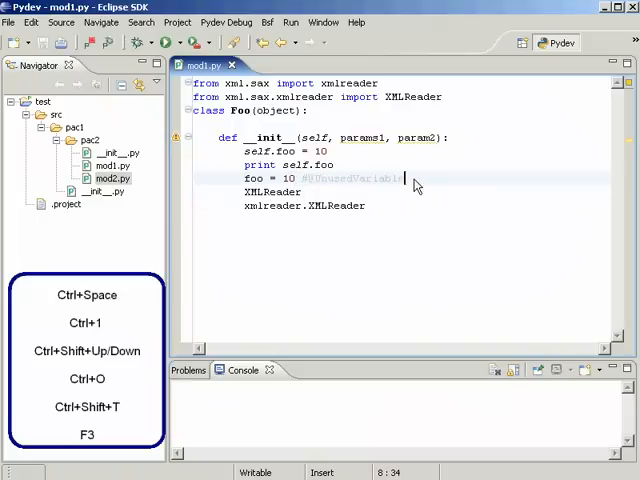
click(409, 256)
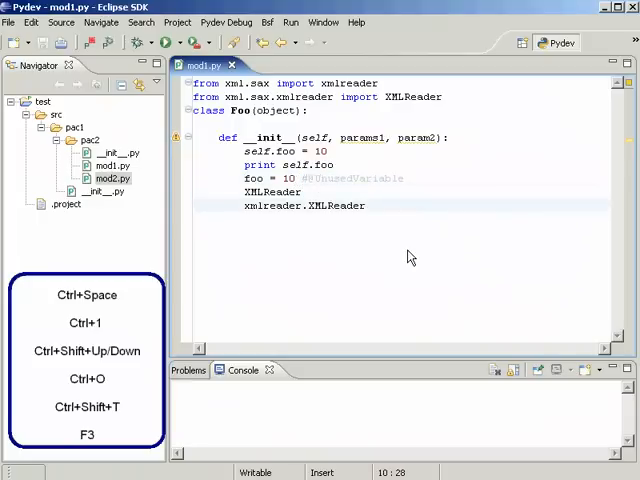
- Add def method1(self): with pass and def method2(self): after the constructor
key(Return)
key(Return)
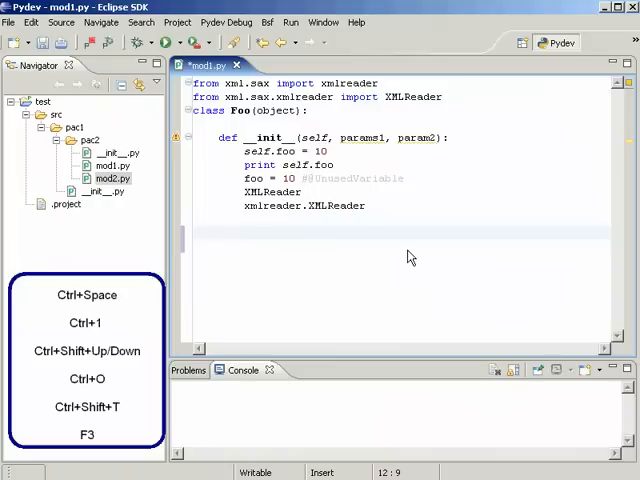
text(def )
text(method1)
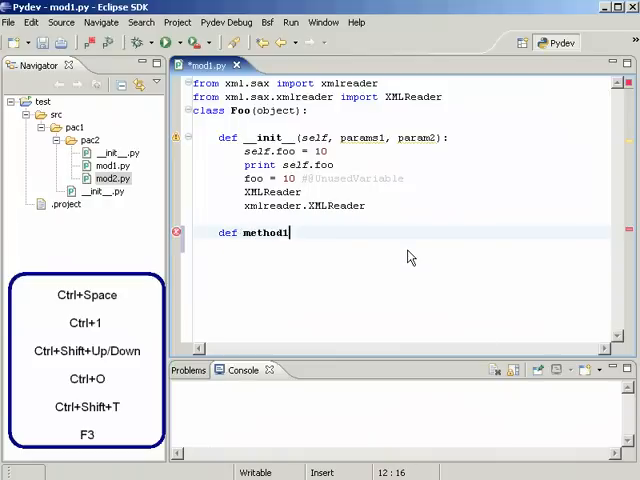
text((self):)
key(Return)
text(pass)
key(Return)
key(Return)
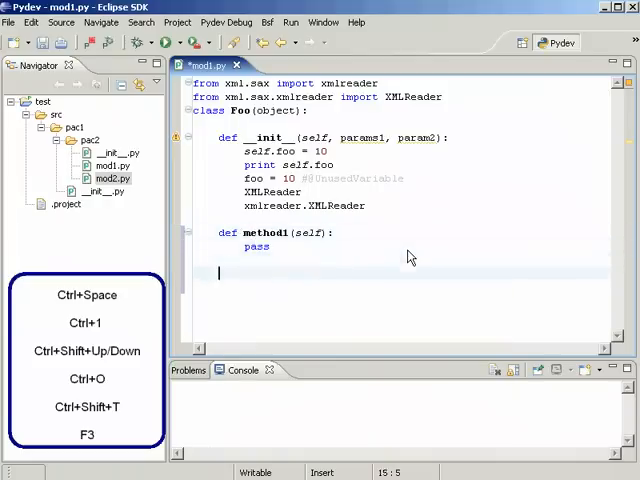
text(def meth)
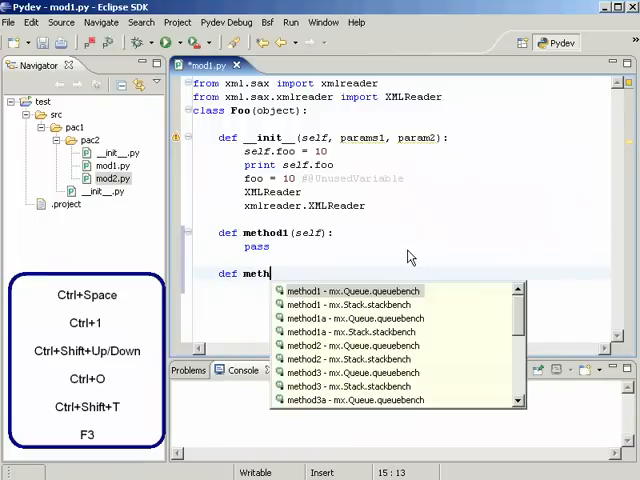
text(od)
text(2(self):)
key(Escape)
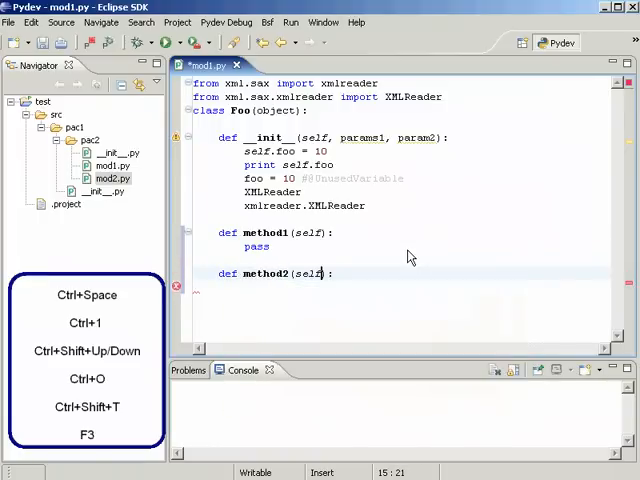
key(Return)
text(pass)
- Insert the Main function pattern below method2 as an if __name__ == '__main__' block calling Foo(), and save
key(Return)
key(Return)
key(BackSpace)
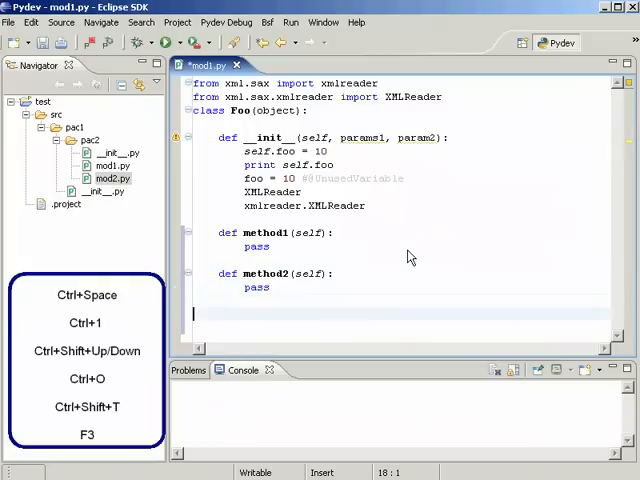
text(main)
key(ctrl+space)
key(Down)
key(Down)
key(Down)
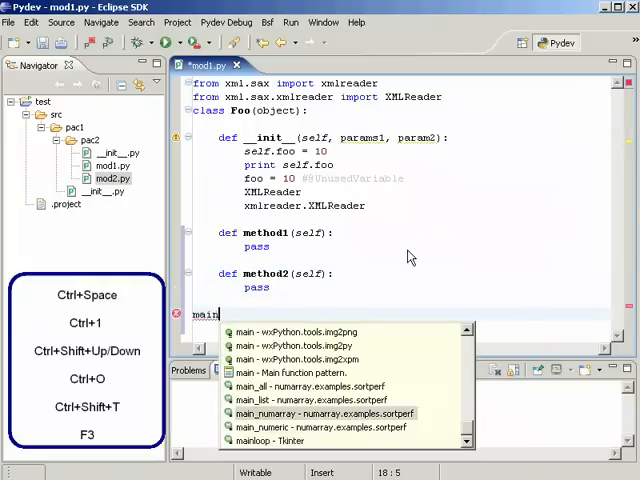
key(Return)
text(Foo())
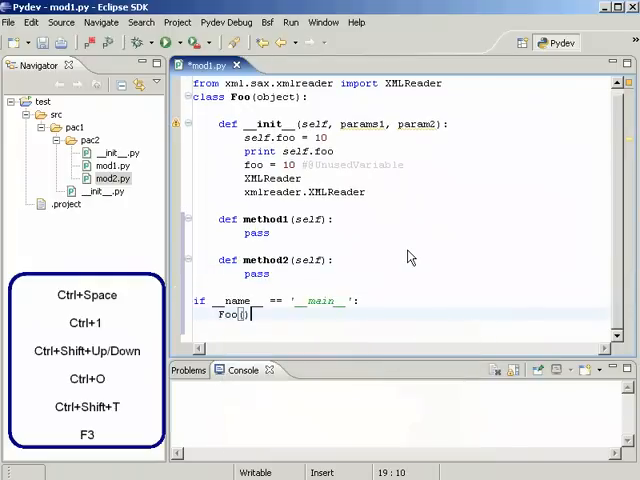
key(ctrl+shift+o)
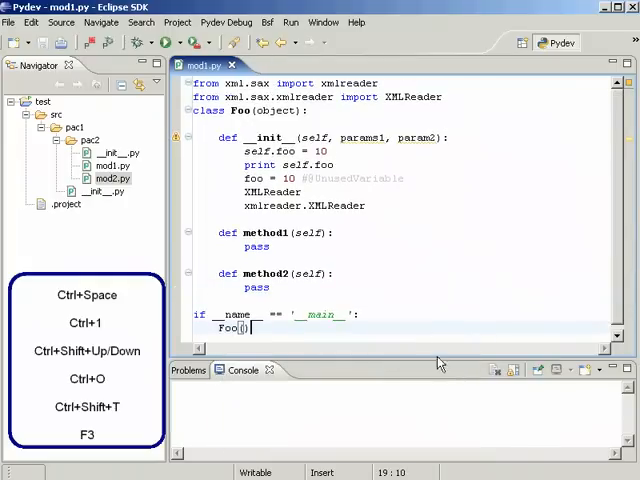
drag(440, 362, 440, 368)
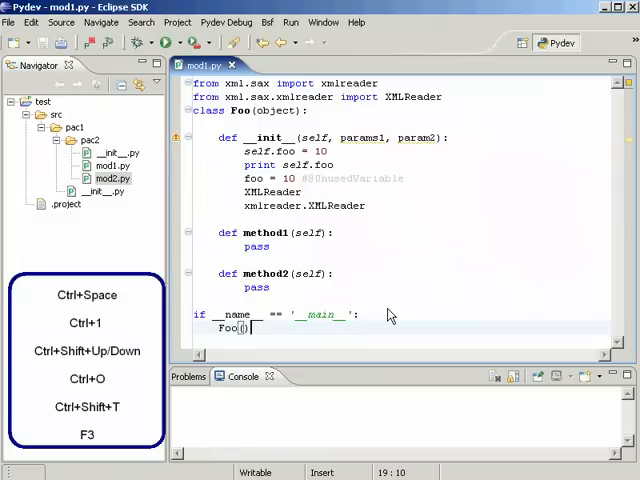
key(ctrl+shift+Up)
key(ctrl+shift+Up)
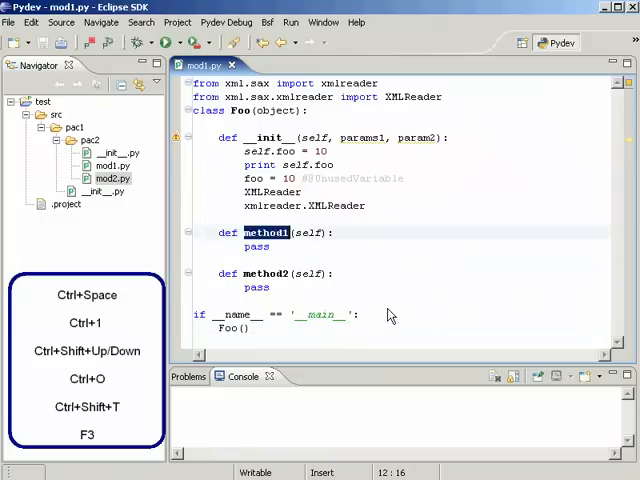
key(ctrl+shift+Up)
key(ctrl+shift+Up)
key(ctrl+shift+Down)
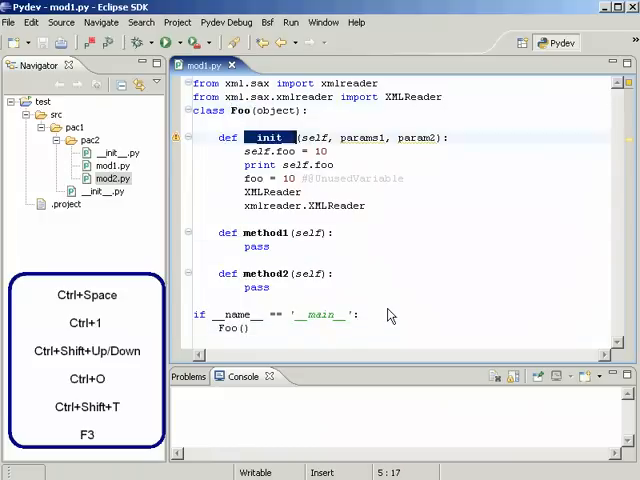
key(ctrl+shift+Down)
key(ctrl+shift+Down)
key(ctrl+shift+Down)
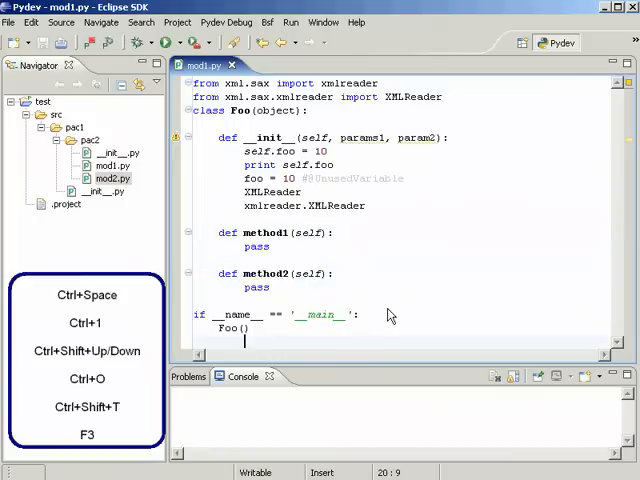
key(ctrl+shift+Up)
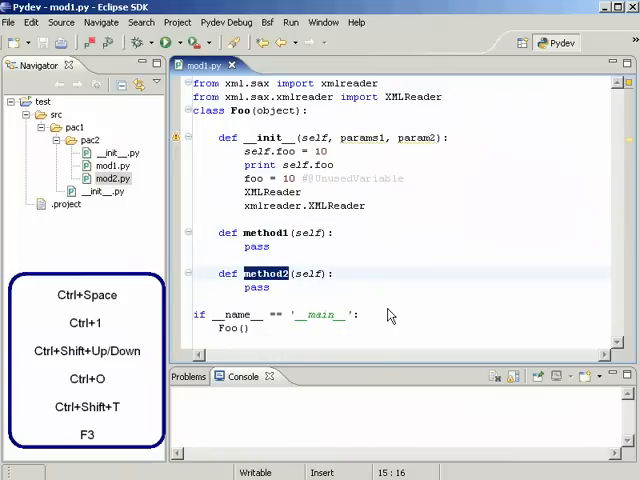
click(287, 219)
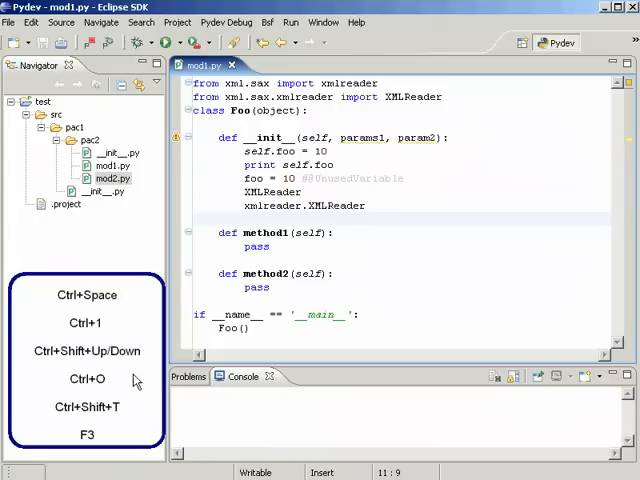
- Browse class Foo's members (self.foo attribute and methods) in the Quick Outline
key(ctrl+o)
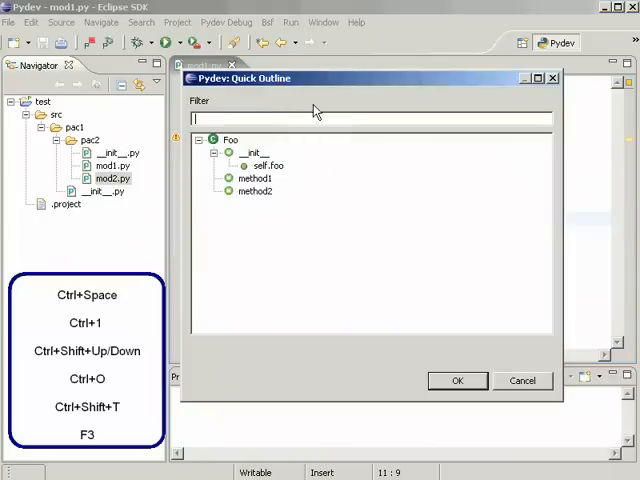
drag(333, 80, 495, 84)
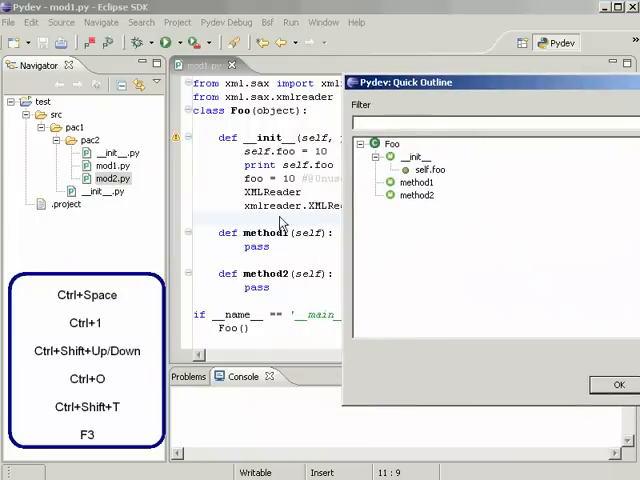
click(427, 169)
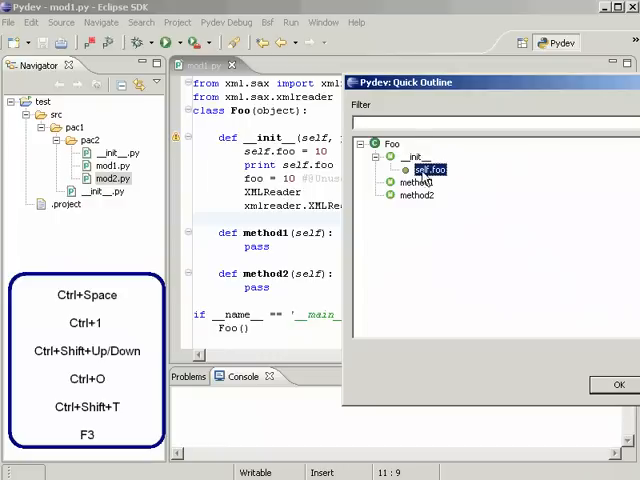
click(412, 157)
click(391, 144)
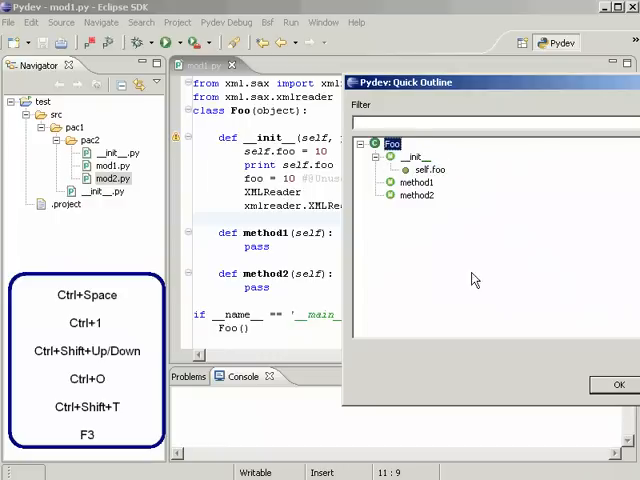
- Jump from the outline to the method2 definition and briefly select its name
double_click(430, 197)
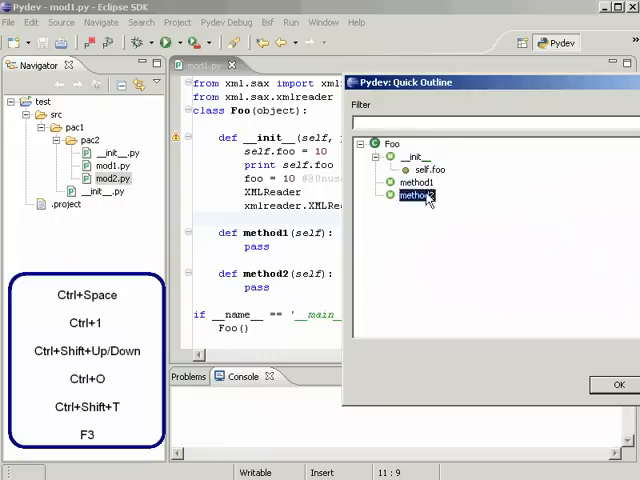
double_click(272, 274)
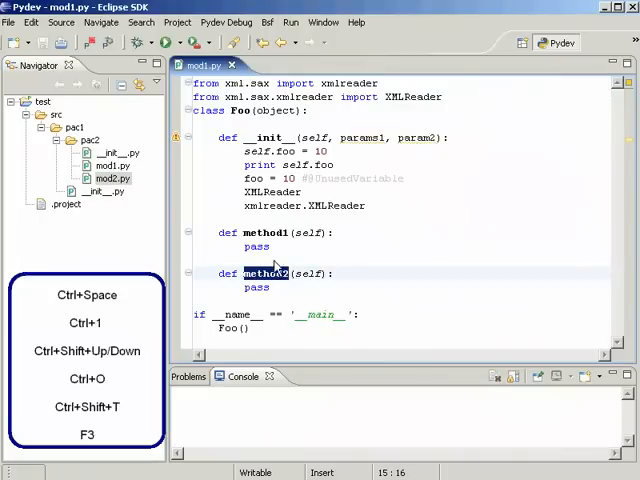
click(300, 205)
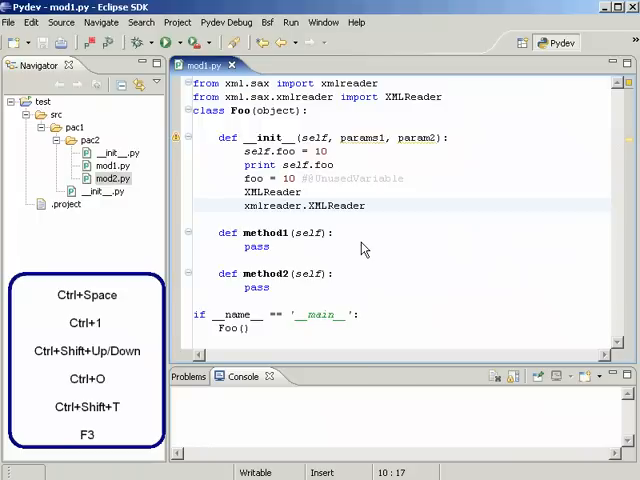
- Filter the Globals Browser for foo and go to the class Foo definition in mod1.py
key(ctrl+shift+t)
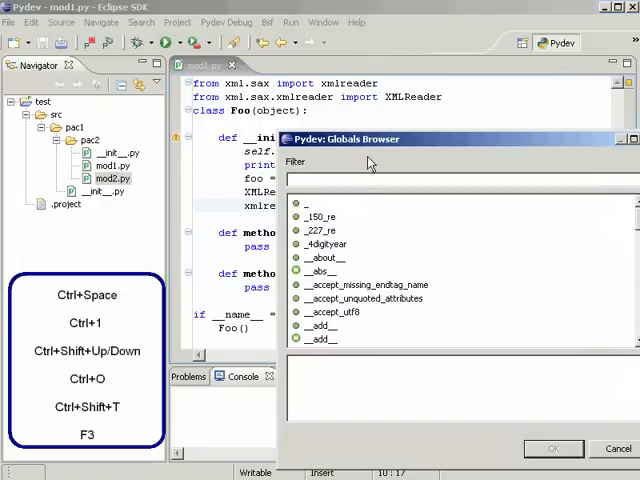
mouse_move(367, 161)
mouse_down()
mouse_move(343, 120)
mouse_move(327, 112)
mouse_up()
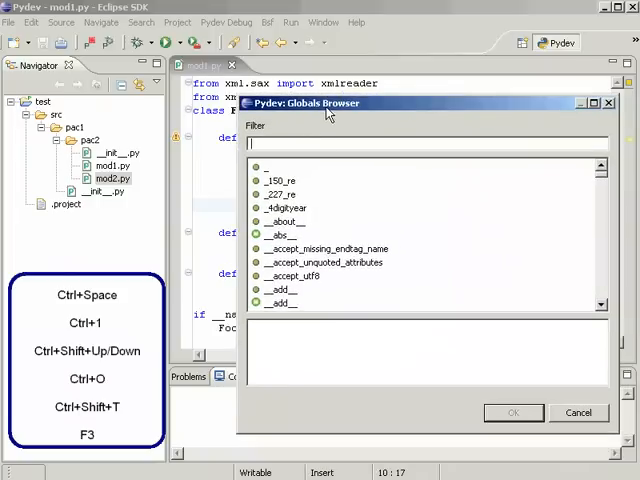
mouse_move(601, 168)
mouse_down()
mouse_move(601, 215)
mouse_move(603, 160)
mouse_up()
text(foo)
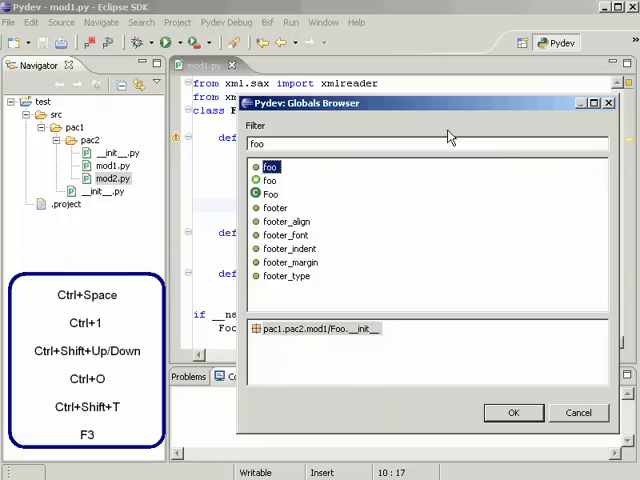
key(Down)
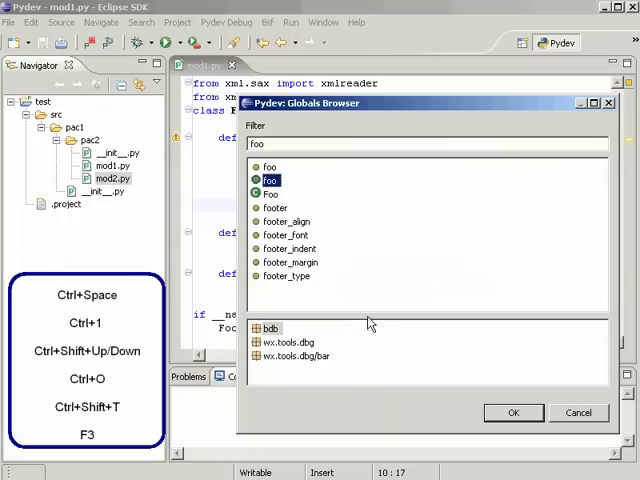
key(Down)
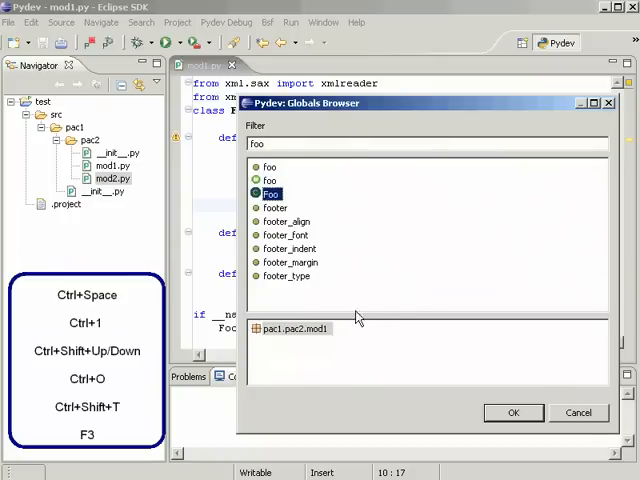
key(Return)
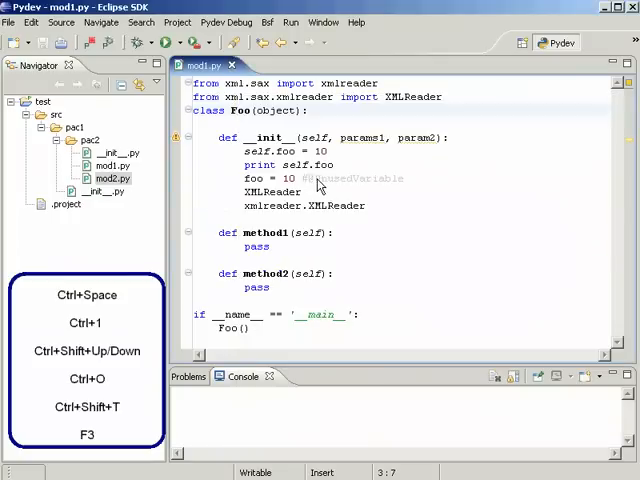
- From the Foo() call in the __main__ block, jump with F3 to the class Foo definition
click(237, 330)
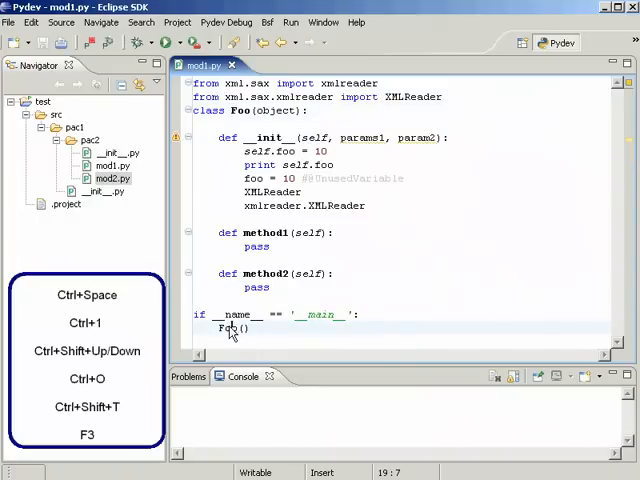
key(F3)
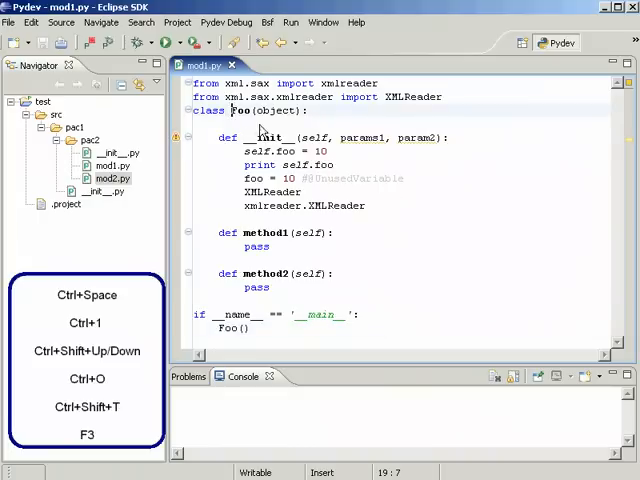
- Add a params1.XMLReader line in Foo's __init__ via completion and save mod1.py
click(400, 220)
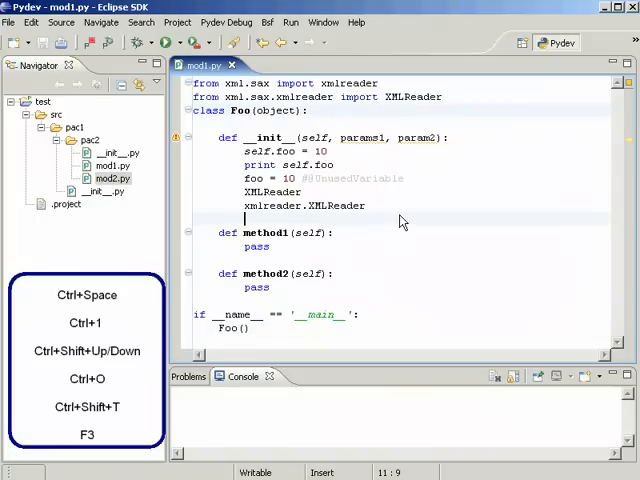
text(pas)
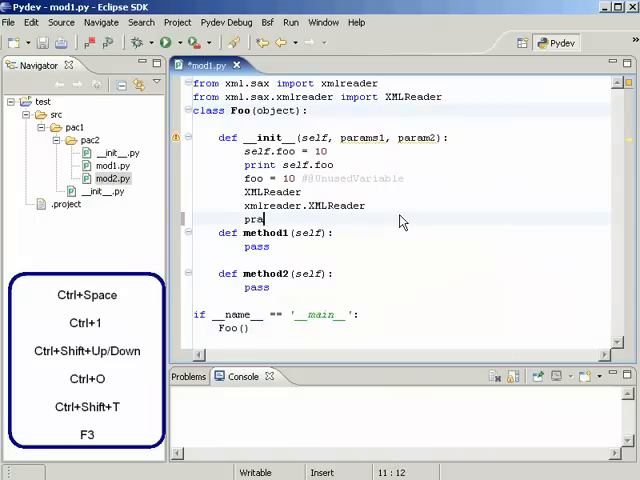
key(BackSpace)
key(ctrl+space)
text(ram)
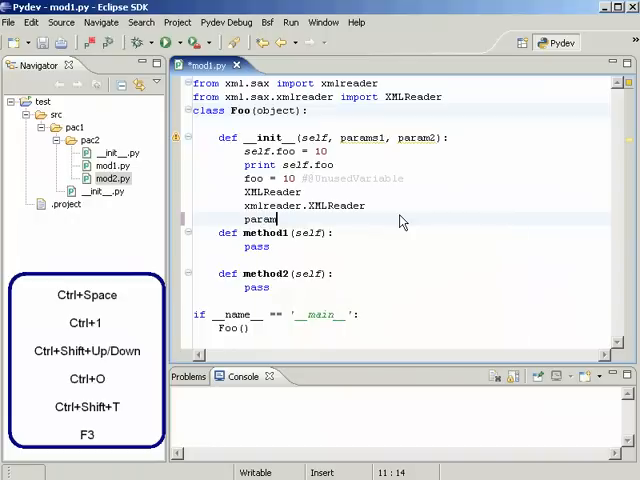
text(s1.)
text(Mxl)
text(XML)
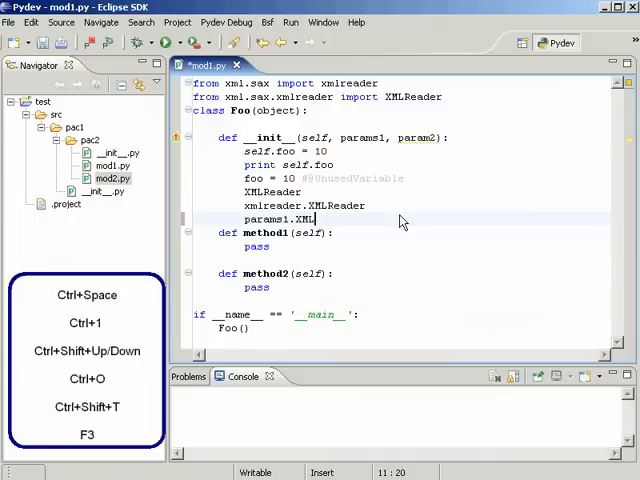
text(Reader)
key(Return)
key(ctrl+s)
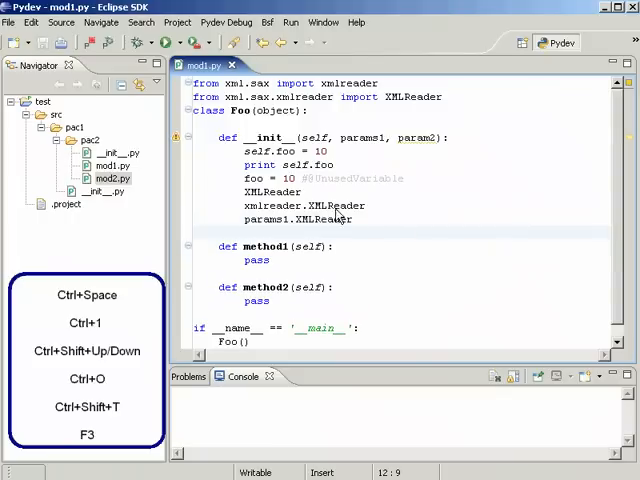
- Go from XMLReader to its definition in xmlreader.py with F3
click(318, 219)
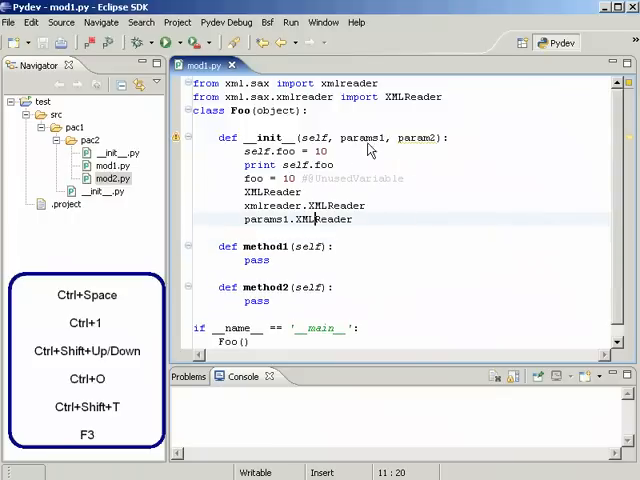
key(F3)
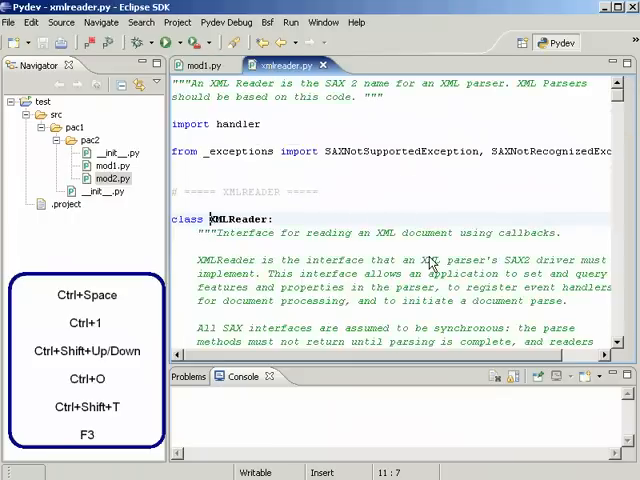
- Switch between mod1.py and xmlreader.py, then close xmlreader.py
click(204, 65)
click(290, 65)
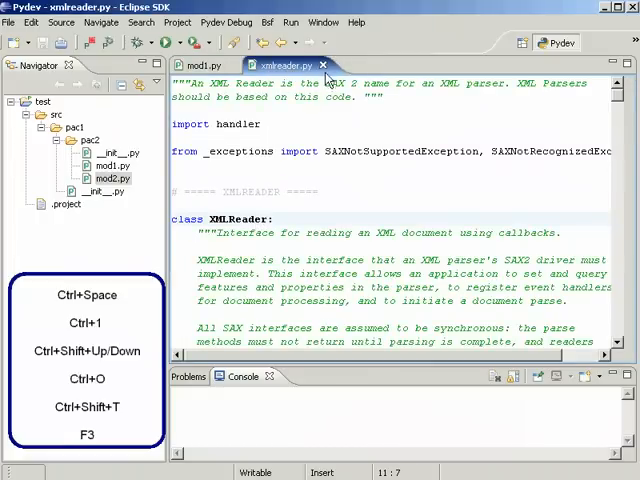
double_click(240, 219)
click(322, 65)
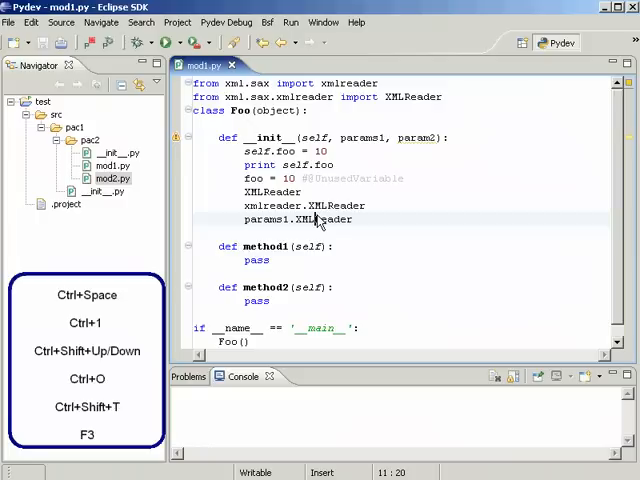
- Open the Eclipse Help Contents window from the Help menu
click(449, 262)
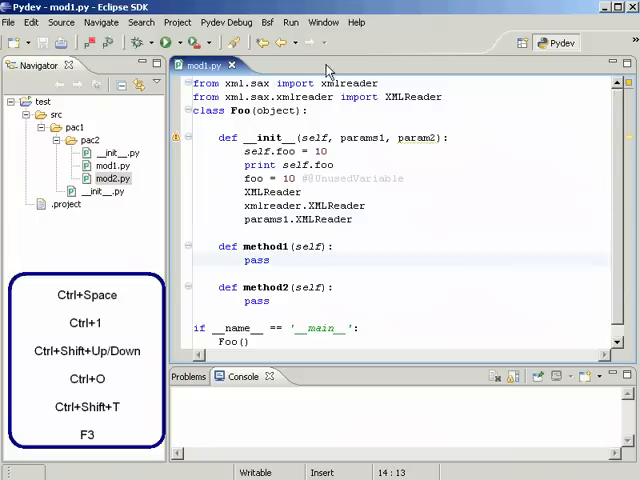
click(322, 22)
mouse_move(357, 22)
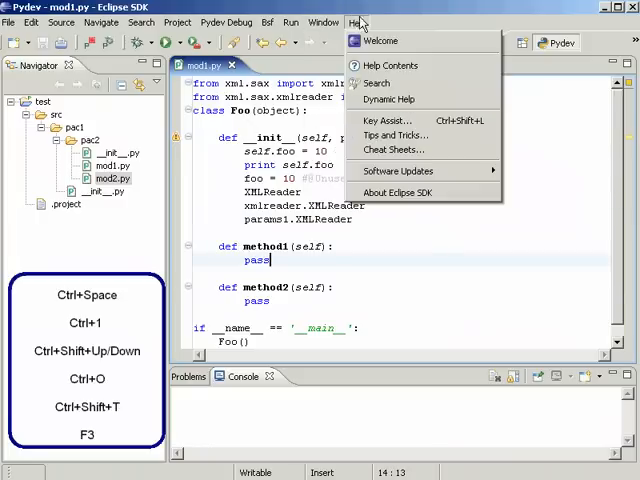
click(390, 66)
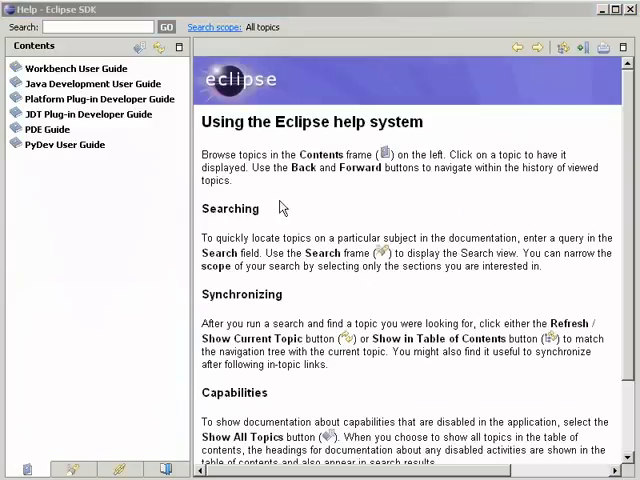
- Expand the PyDev User Guide and show its References page
click(64, 145)
click(55, 159)
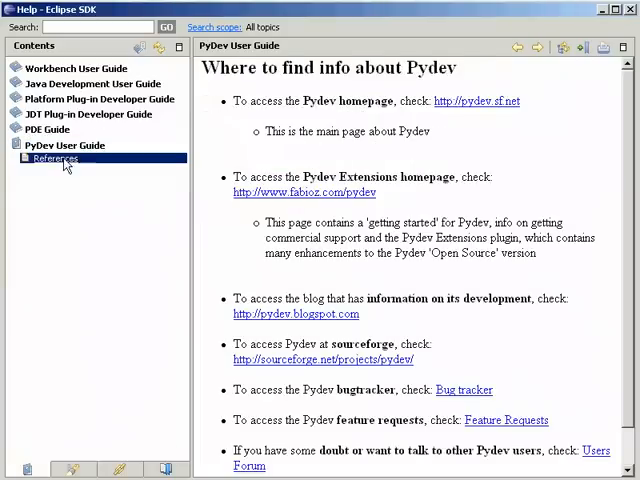